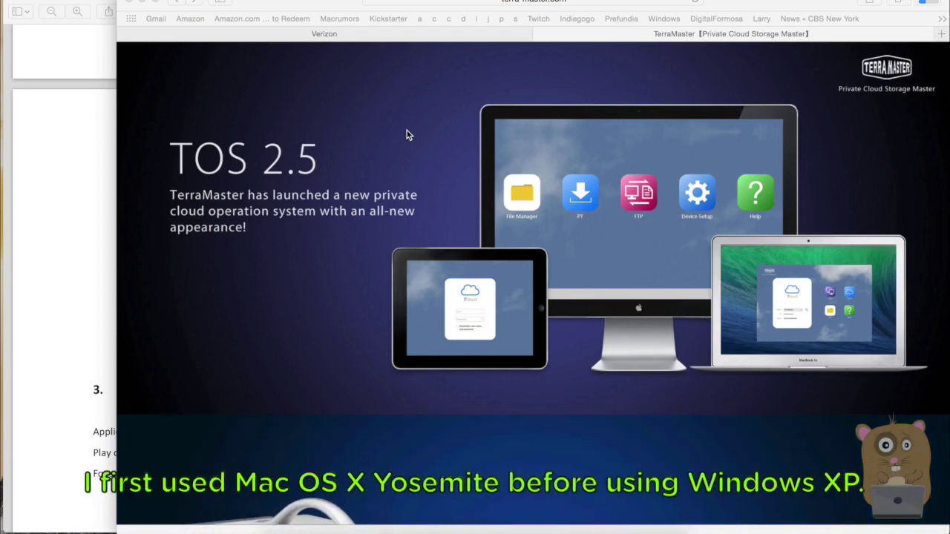
Scroll the TerraMaster home page down to the footer's Support links
scroll(409, 159, "down", 5)
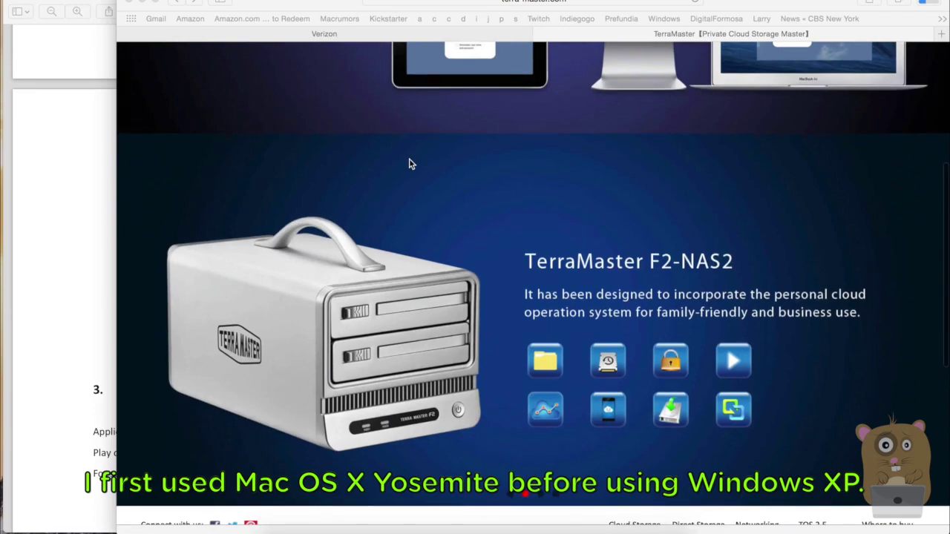
scroll(409, 164, "down", 8)
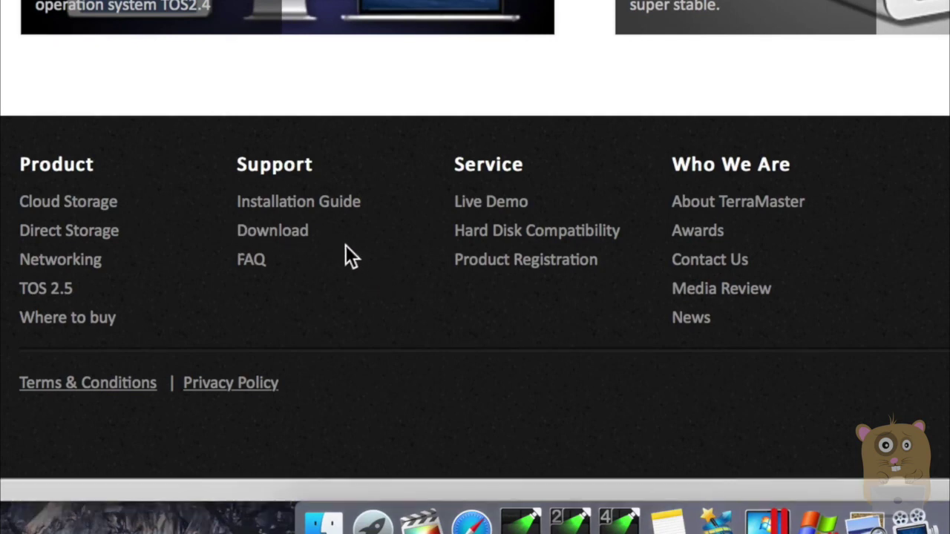
On the support Download page, choose model F2-NAS 2 and review its download table
left_click(296, 231)
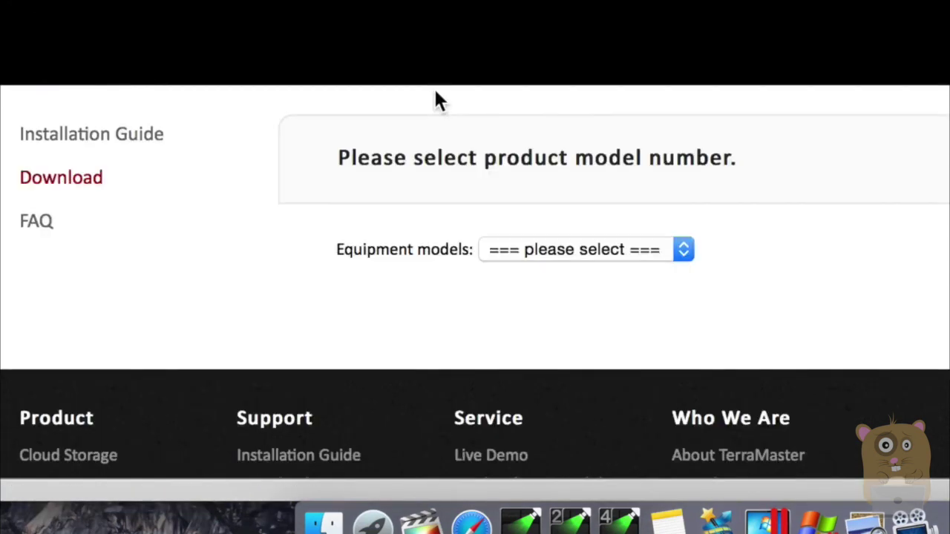
left_click(642, 250)
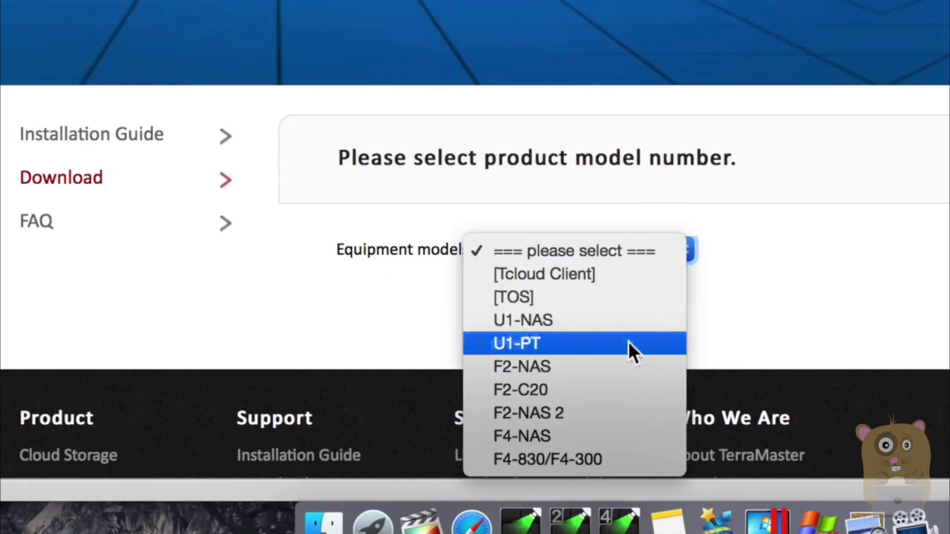
left_click(618, 412)
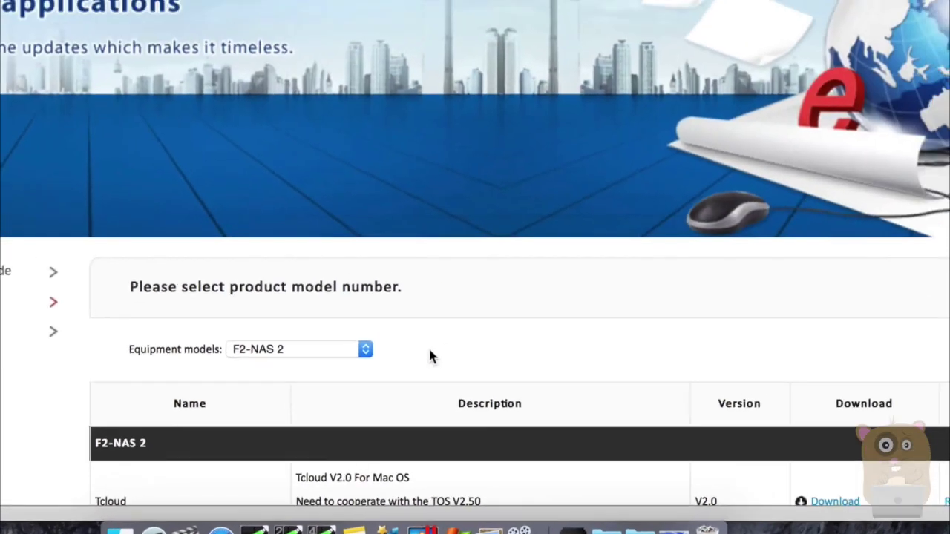
scroll(428, 346, "down", 10)
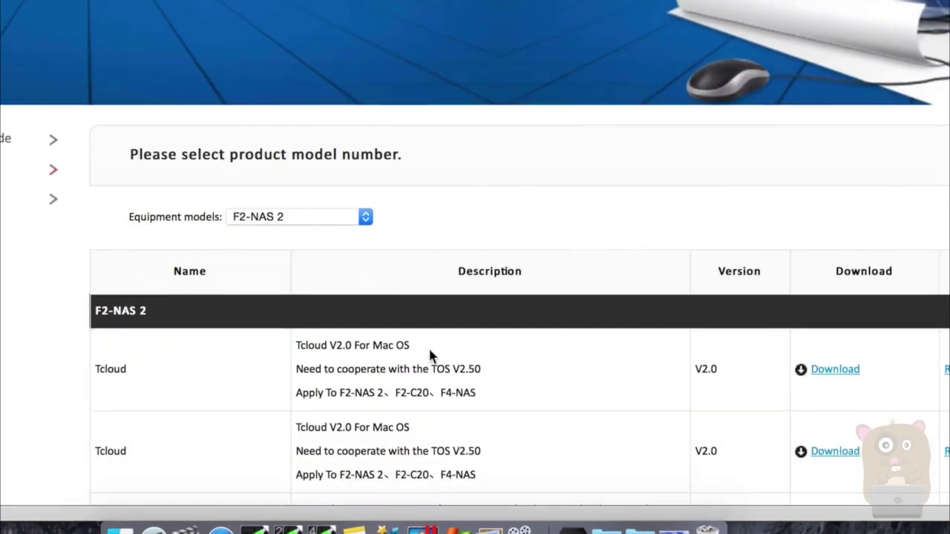
scroll(429, 349, "down", 1)
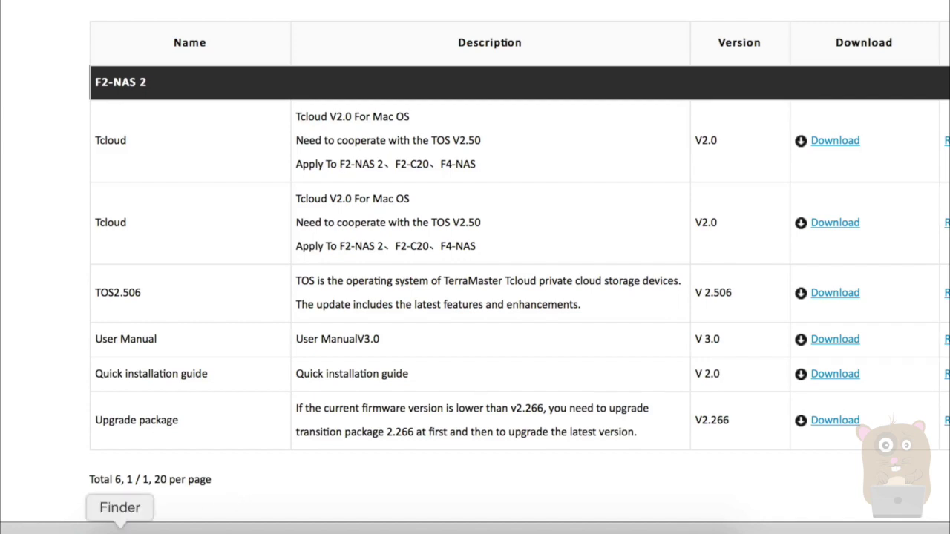
Extract Tcloud V2.0 For Mac-en.zip into the TerraMaster folder
left_click(120, 528)
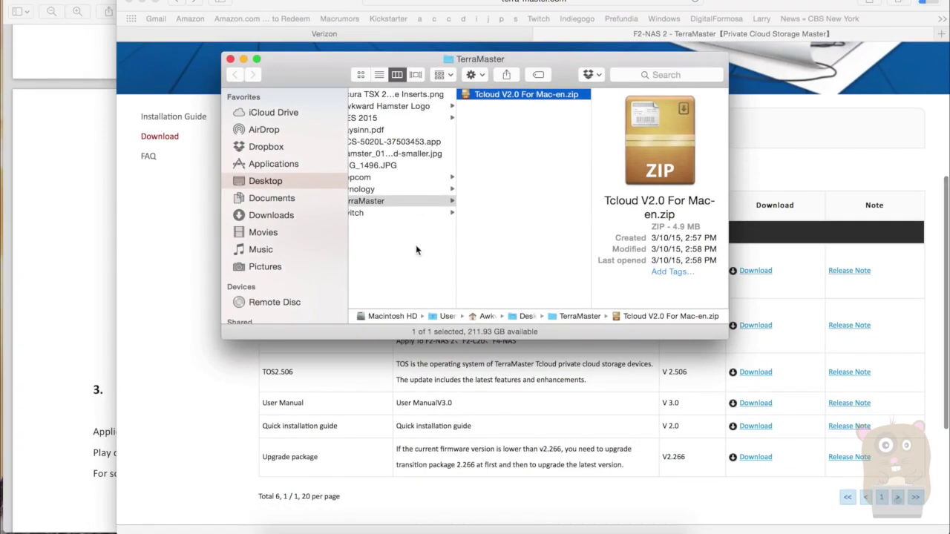
scroll(416, 250, "left", 2)
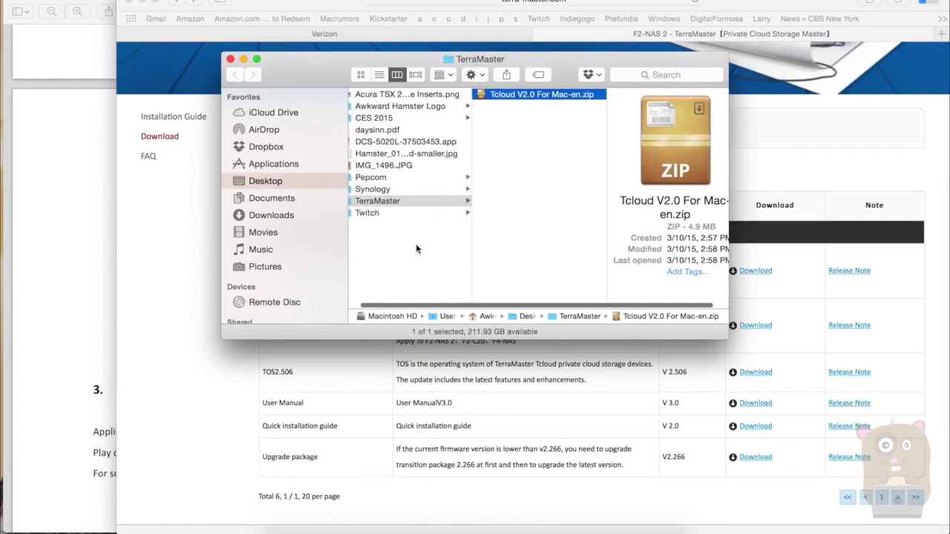
double_click(549, 97)
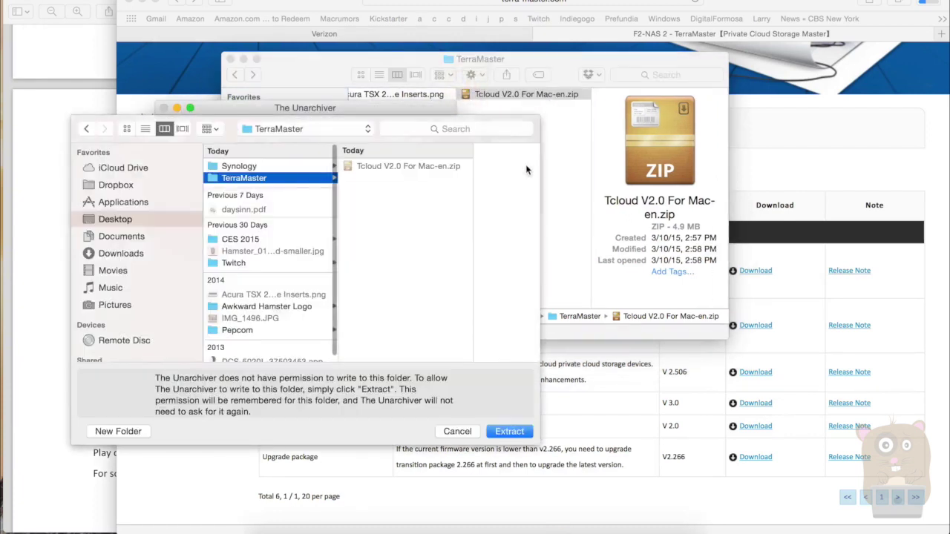
left_click(506, 431)
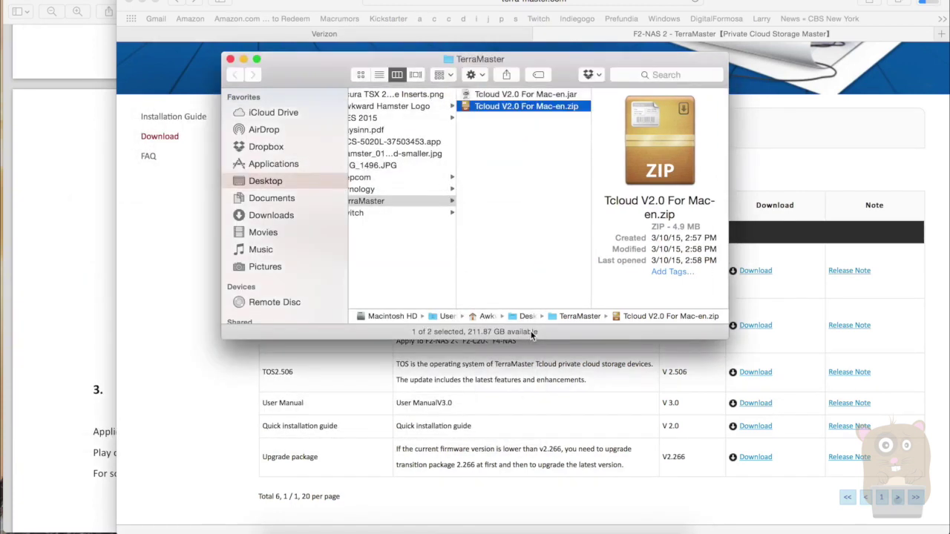
Launch the extracted Tcloud jar, approving the unidentified-developer warning
left_click(534, 94)
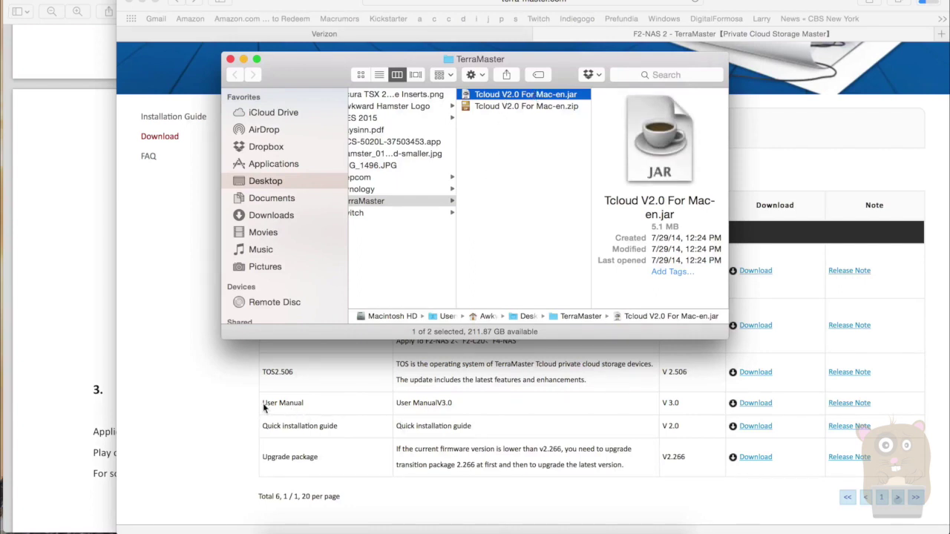
left_click(73, 417)
scroll(124, 371, "up", 3)
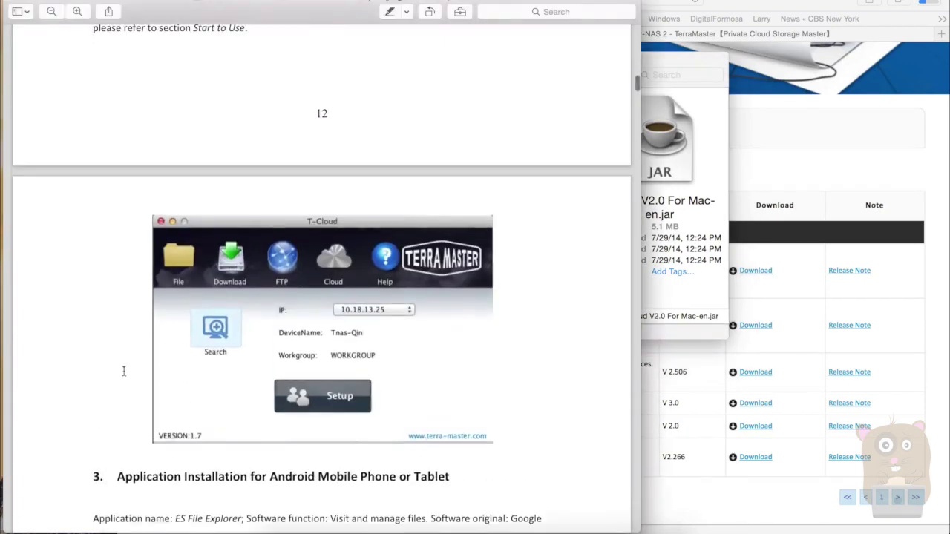
left_click(674, 334)
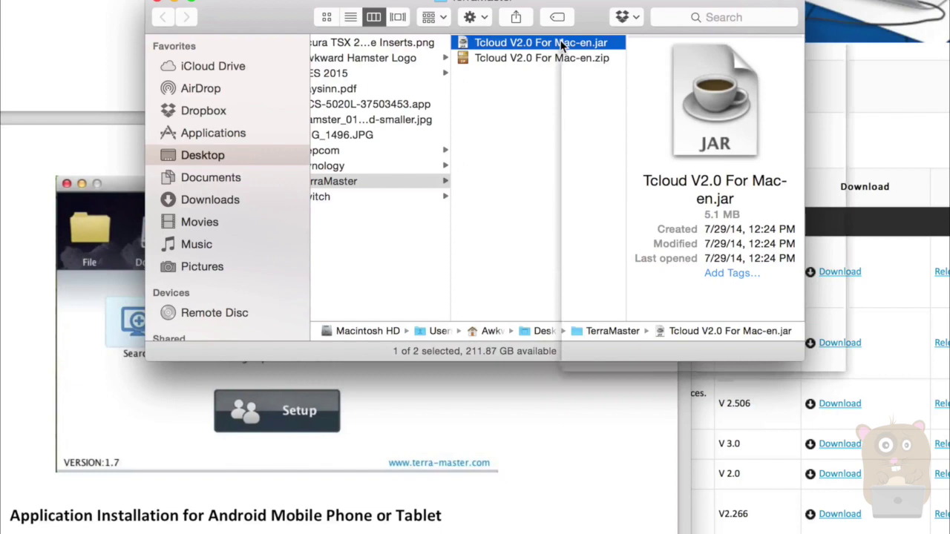
right_click(567, 46)
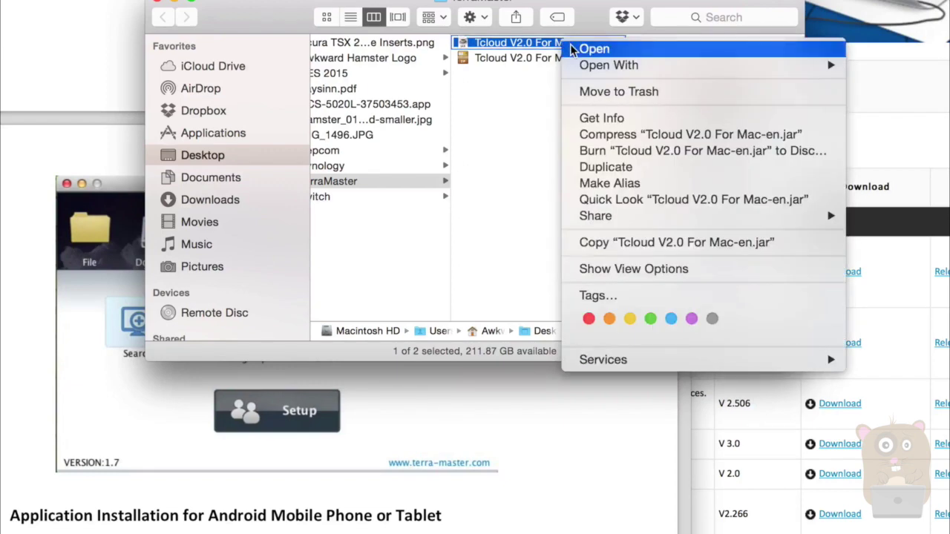
left_click(569, 46)
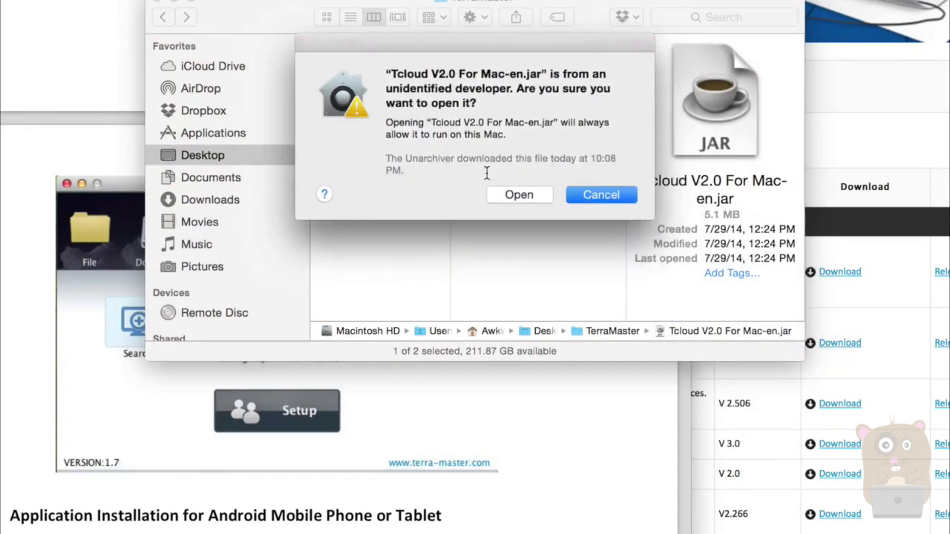
left_click(535, 195)
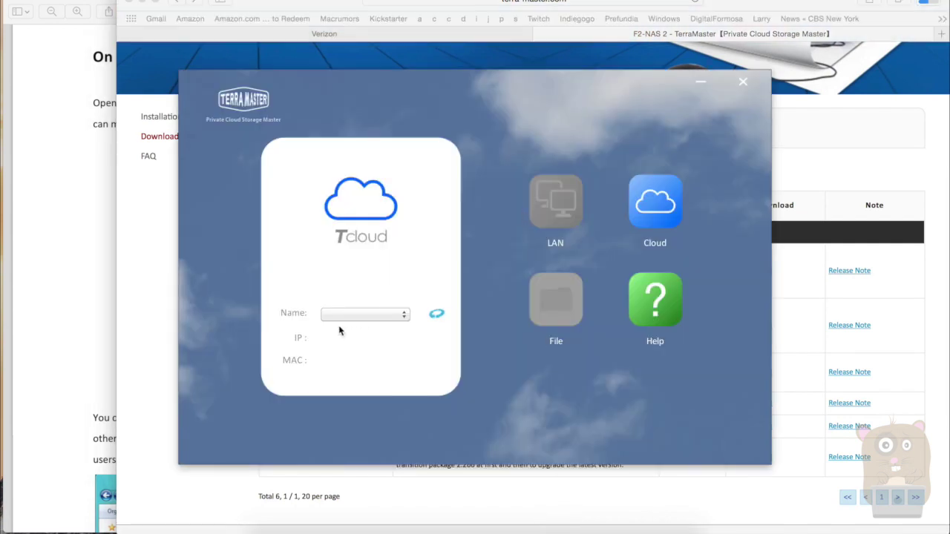
Check Tcloud's Name list for discovered NAS devices
left_click(405, 317)
In the Verizon router's device list, select the NAS address 192.168.1.16 under new-host-2
left_click(140, 401)
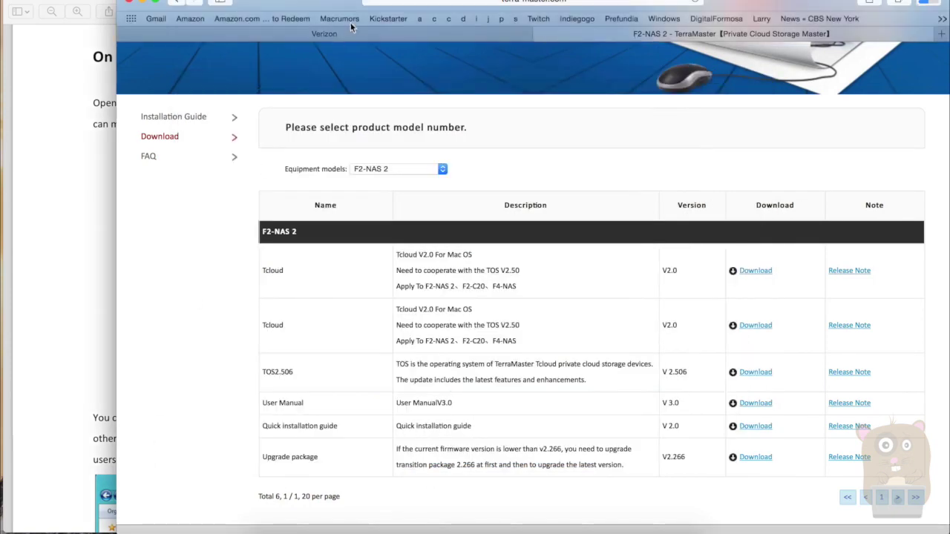
left_click(327, 34)
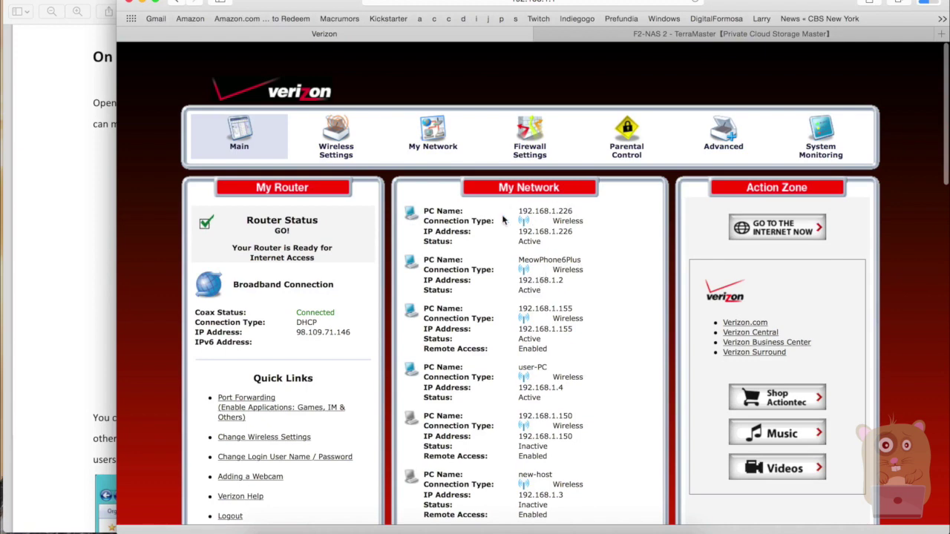
scroll(599, 439, "down", 2)
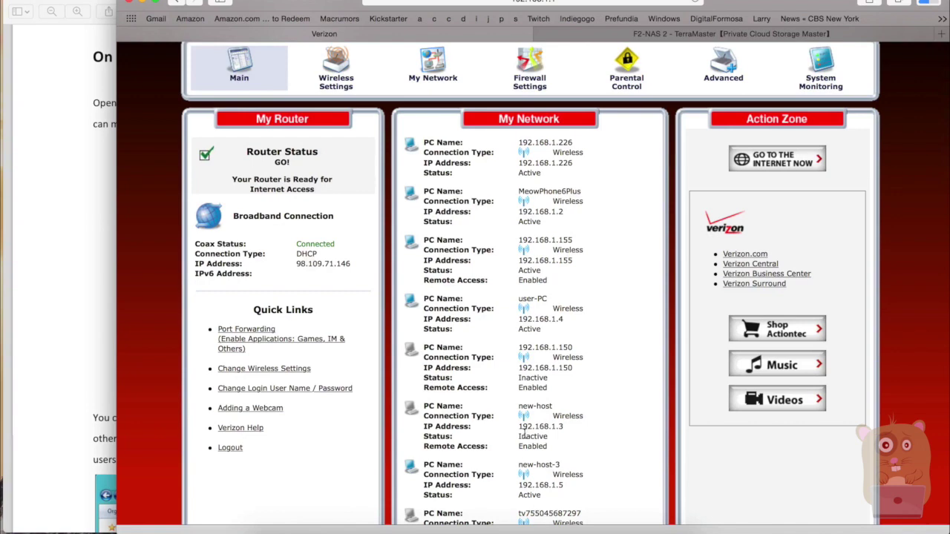
scroll(598, 454, "down", 10)
scroll(600, 448, "down", 7)
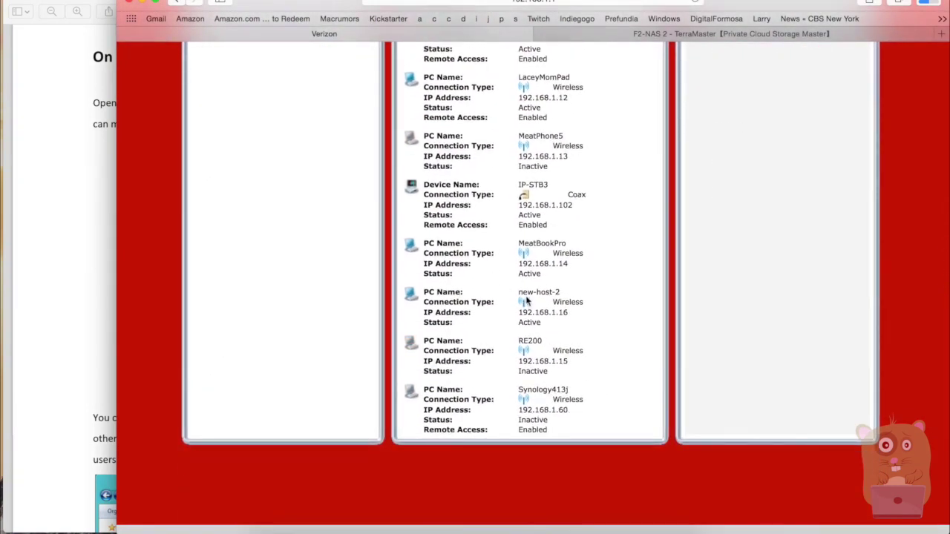
left_click_drag(571, 313, 521, 312)
key("super+c")
Load 192.168.1.16 in a new browser tab and accept the offer to update to V2.510
key("super+t")
key("super+v")
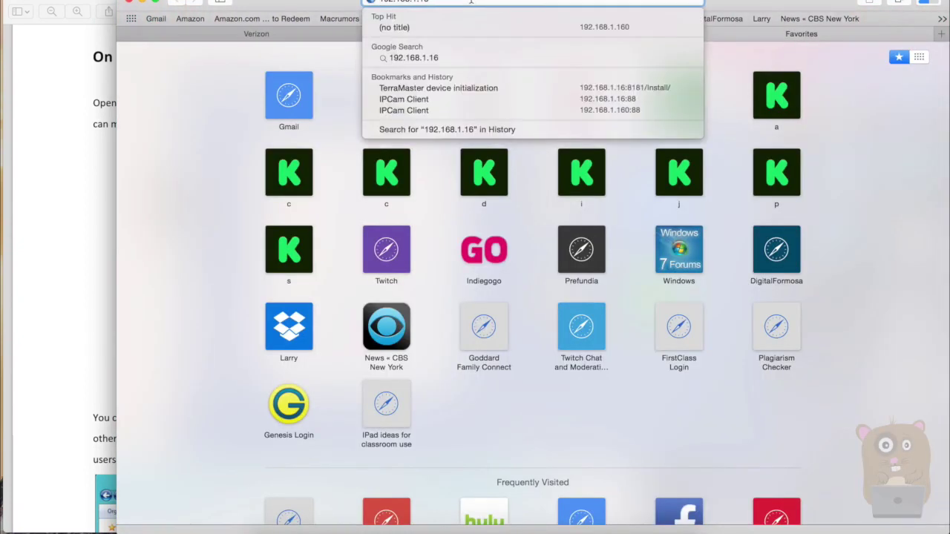
key("Return")
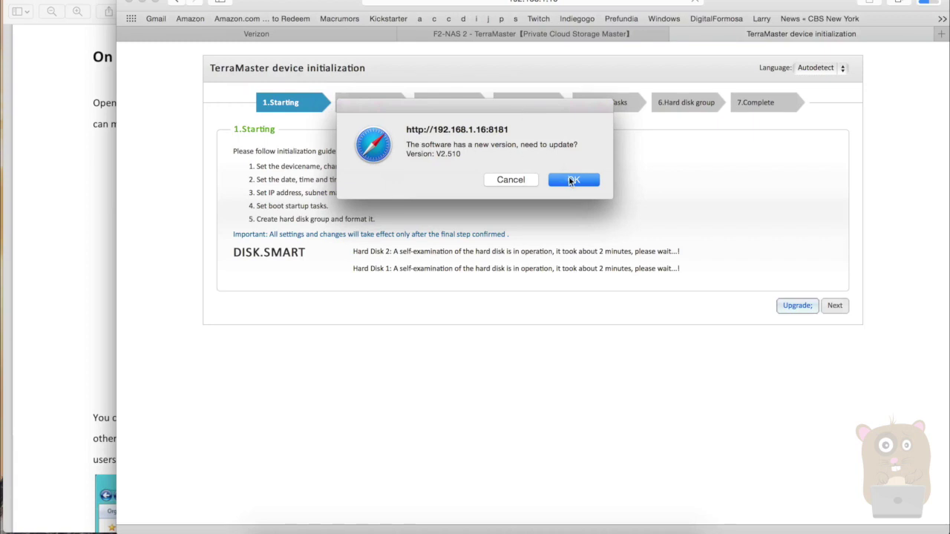
left_click(571, 180)
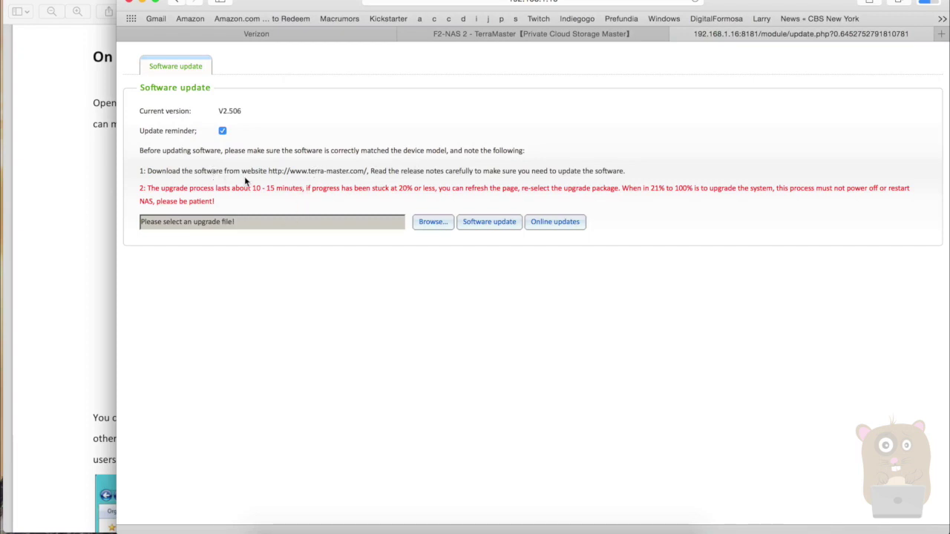
Check online for a newer TOS and start the update-2.510.bz2 upgrade
left_click(448, 34)
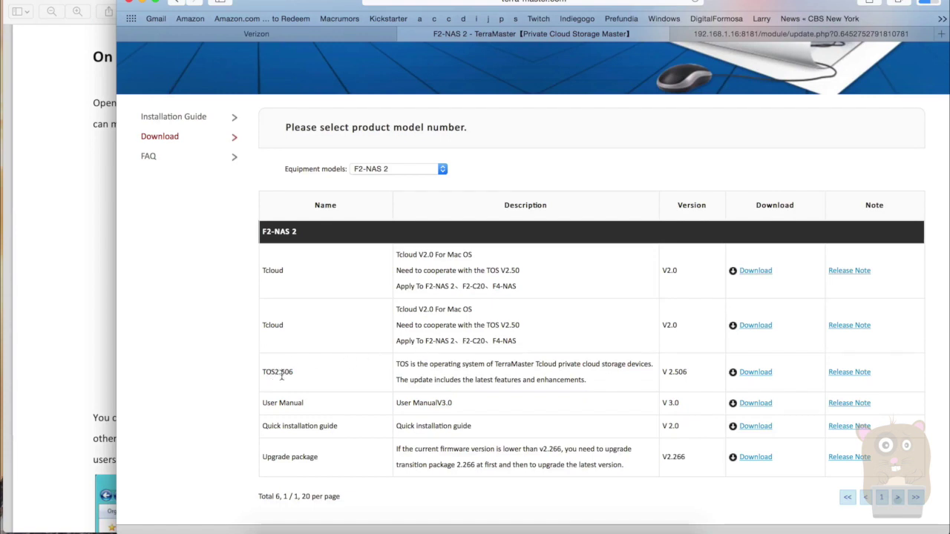
left_click(728, 34)
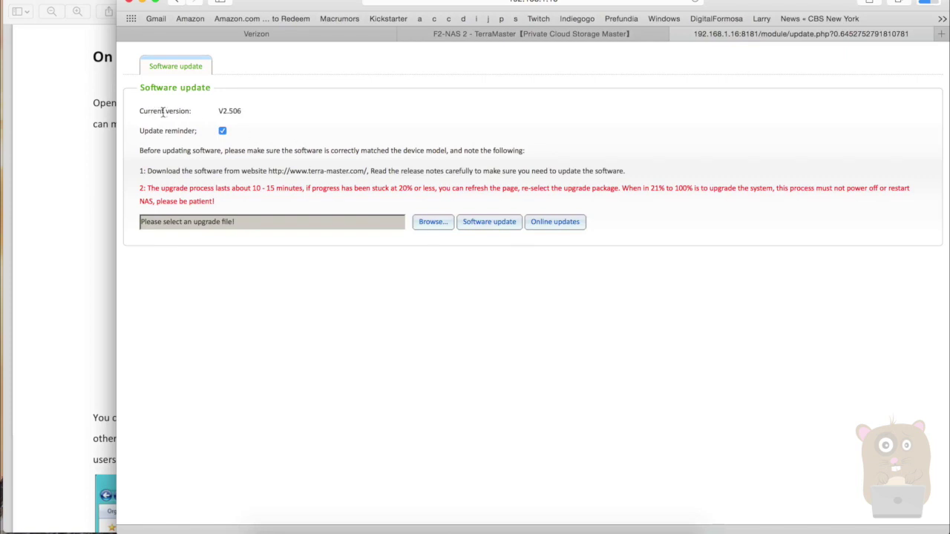
left_click(549, 230)
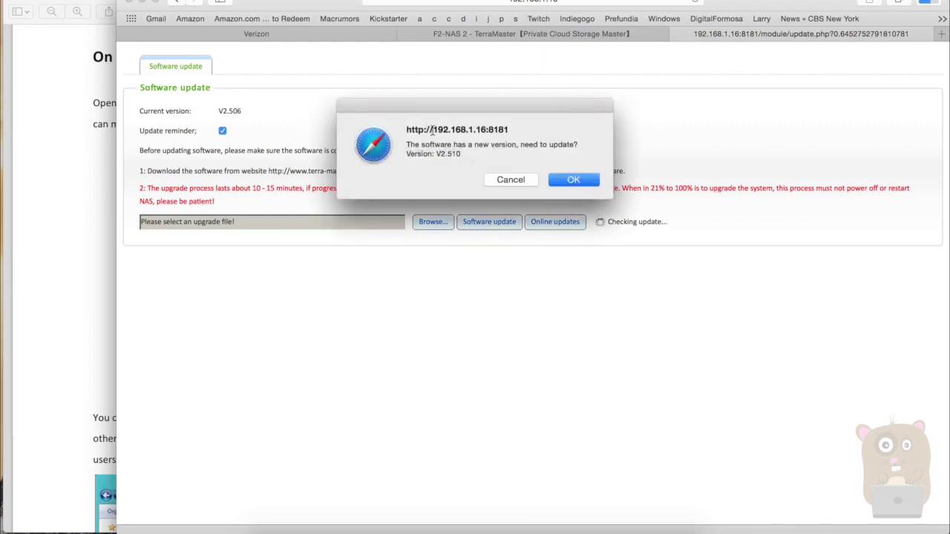
left_click(563, 180)
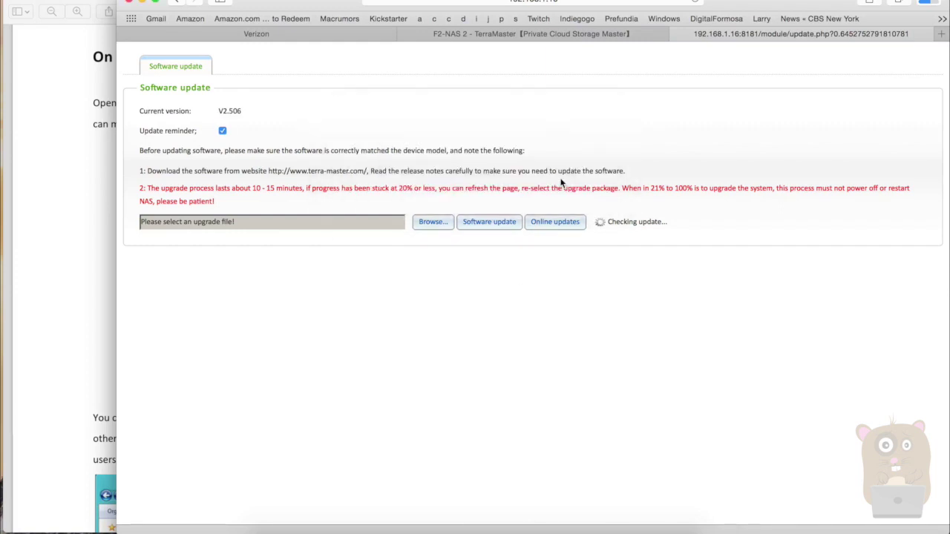
left_click(481, 224)
Acknowledge the successful 2.510 update so the NAS restarts
left_click(489, 37)
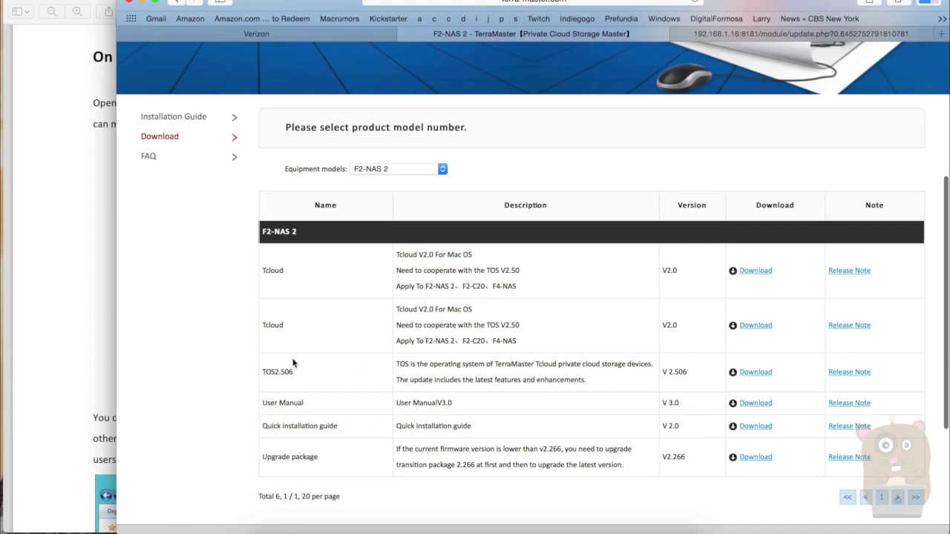
left_click_drag(299, 378, 260, 373)
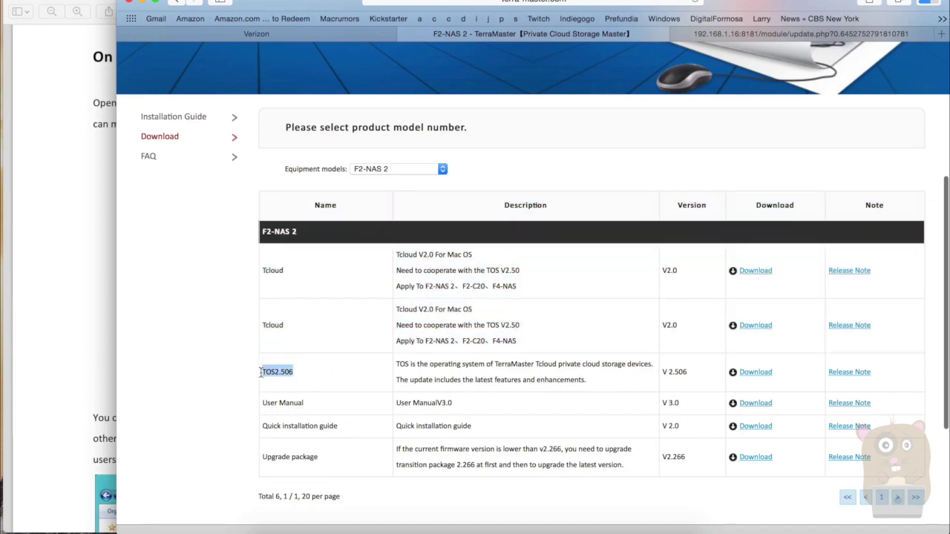
left_click(308, 372)
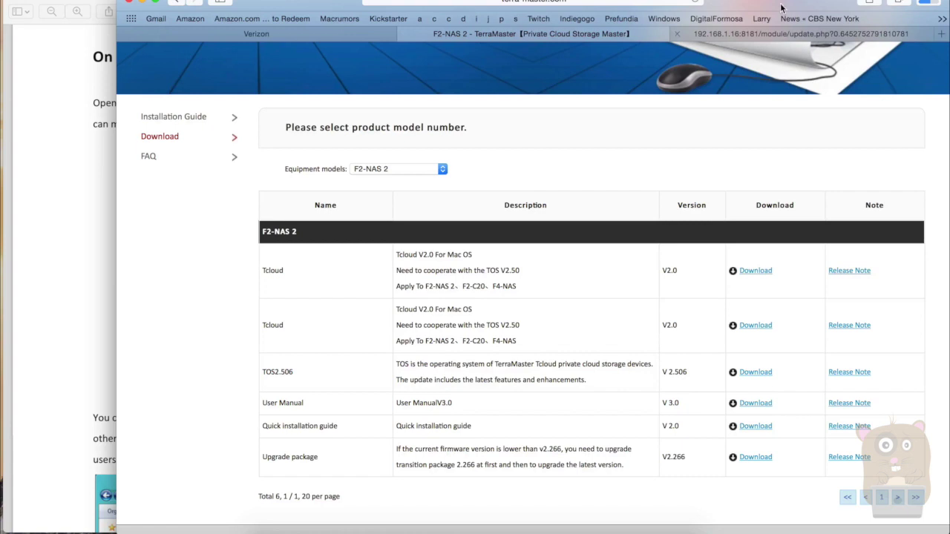
left_click(761, 39)
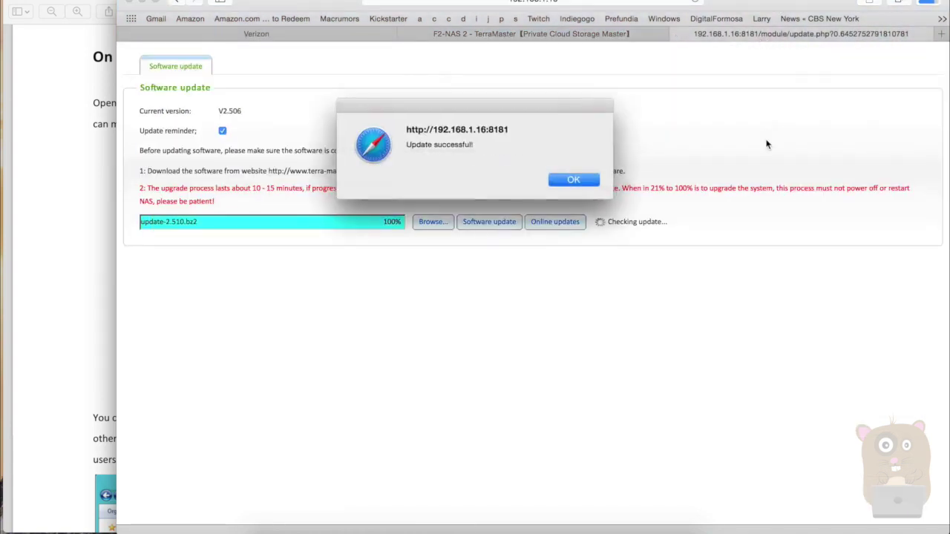
left_click(588, 179)
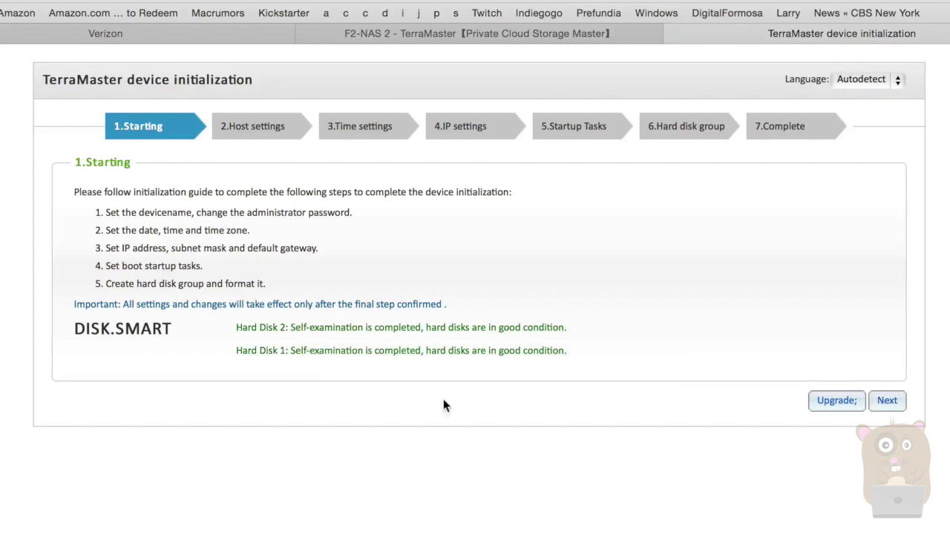
Turn off the default admin account and set and confirm a custom administrator password
left_click(887, 400)
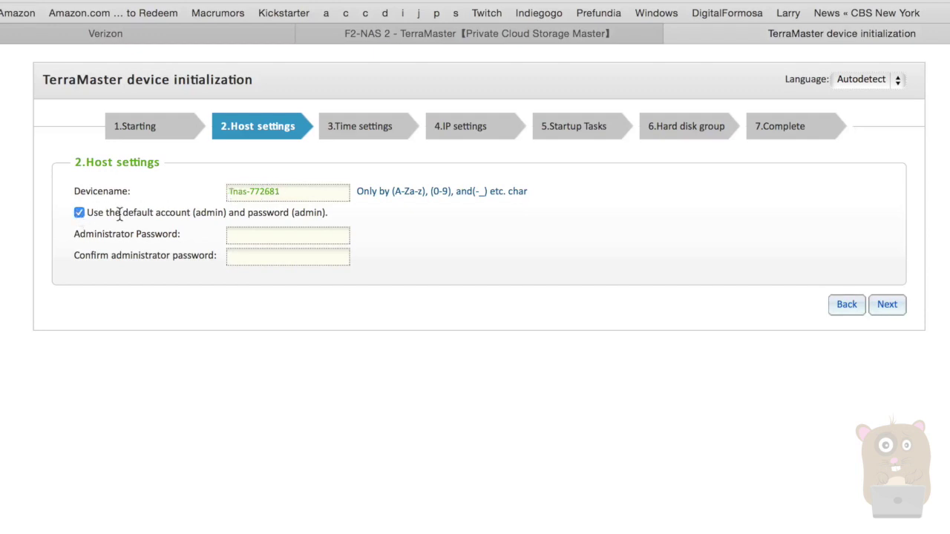
left_click(79, 213)
left_click(294, 236)
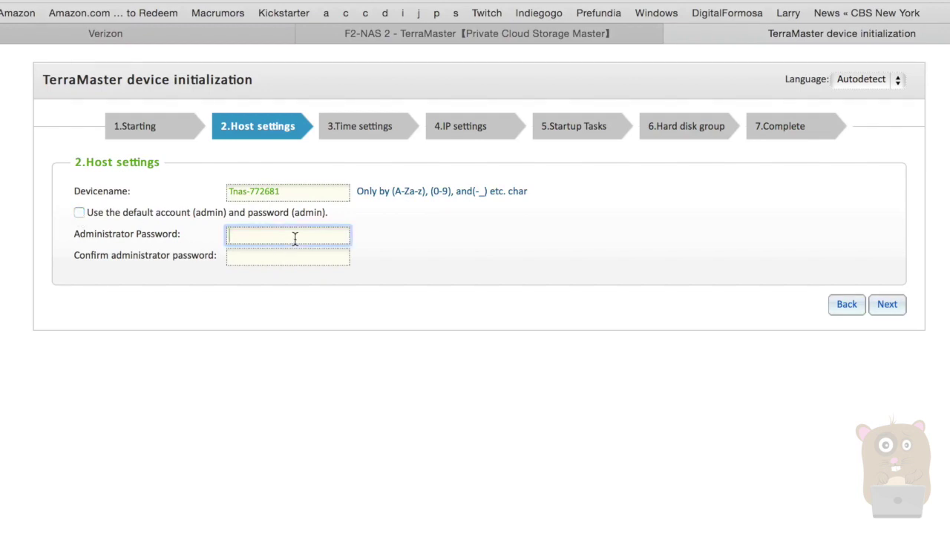
type("********")
key("Tab")
type("********")
left_click(890, 307)
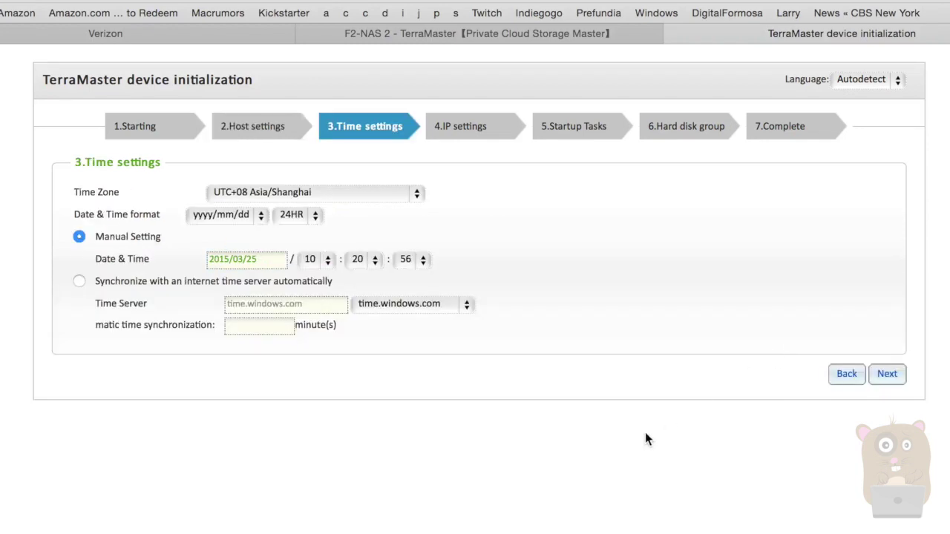
Set the time zone to UTC-05 America/New_York and sync with time.nist.gov
left_click(418, 193)
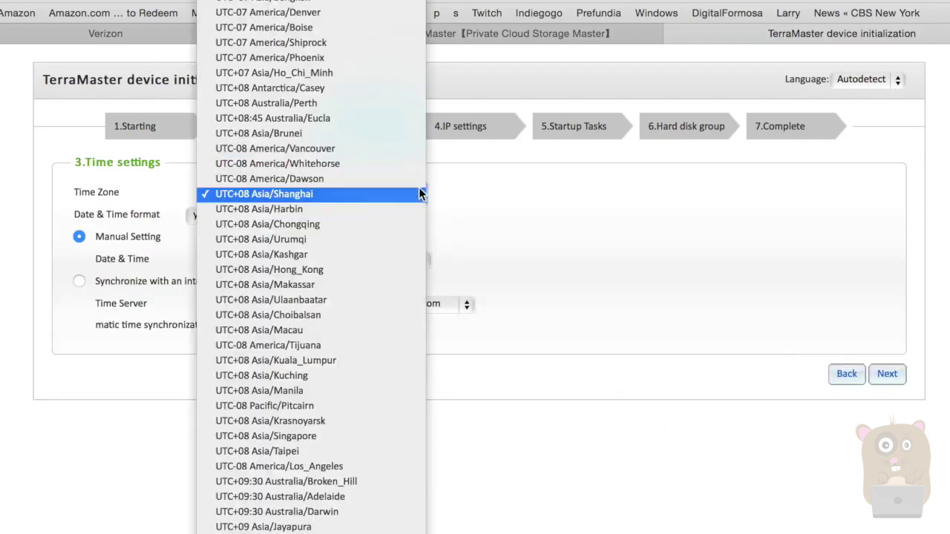
scroll(411, 438, "up", 5)
scroll(412, 436, "up", 6)
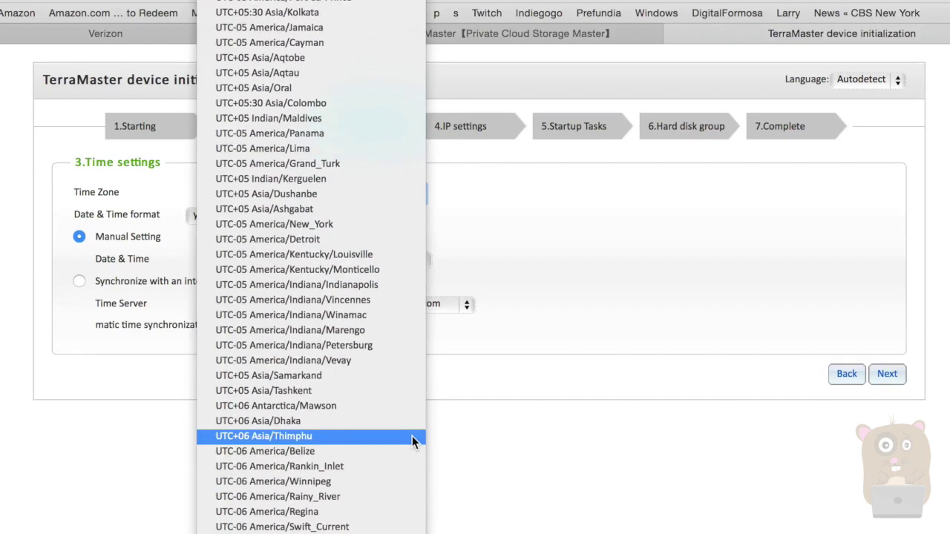
left_click(395, 226)
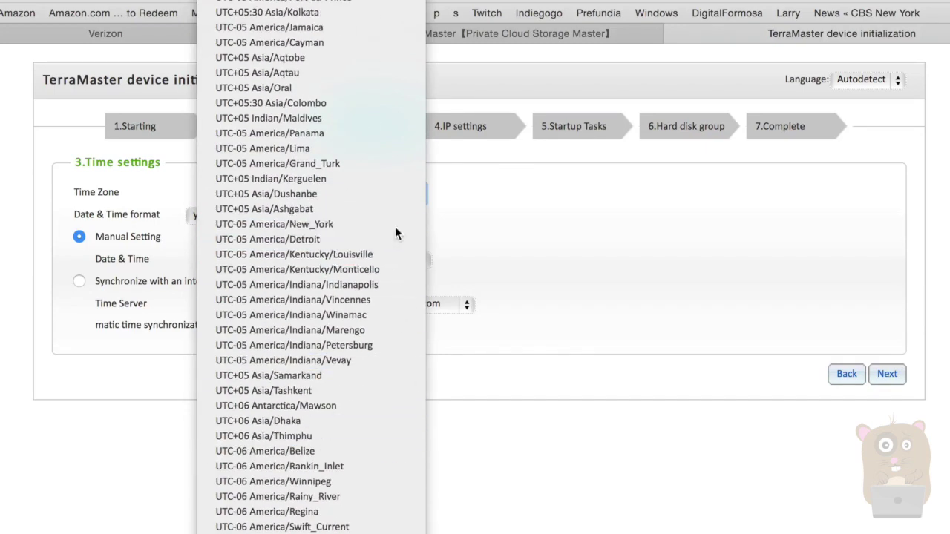
left_click(79, 280)
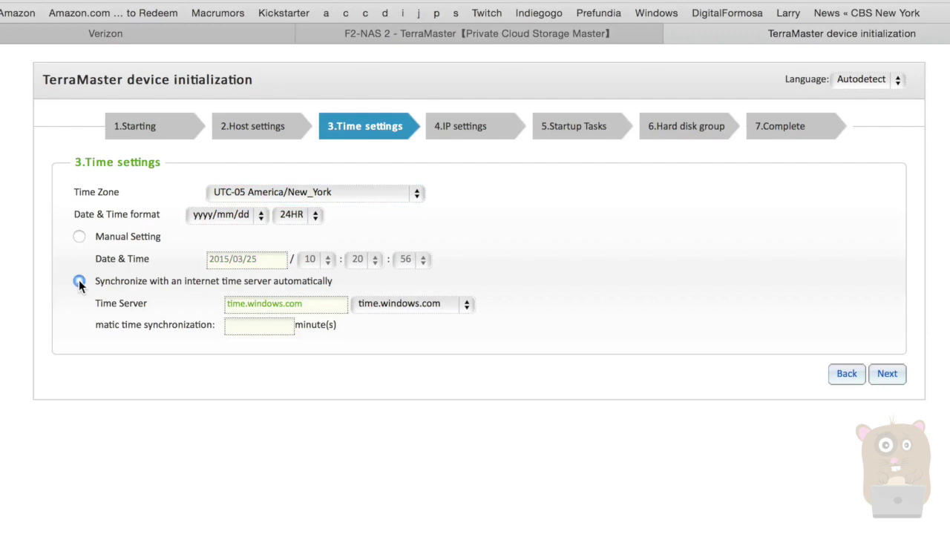
left_click(389, 303)
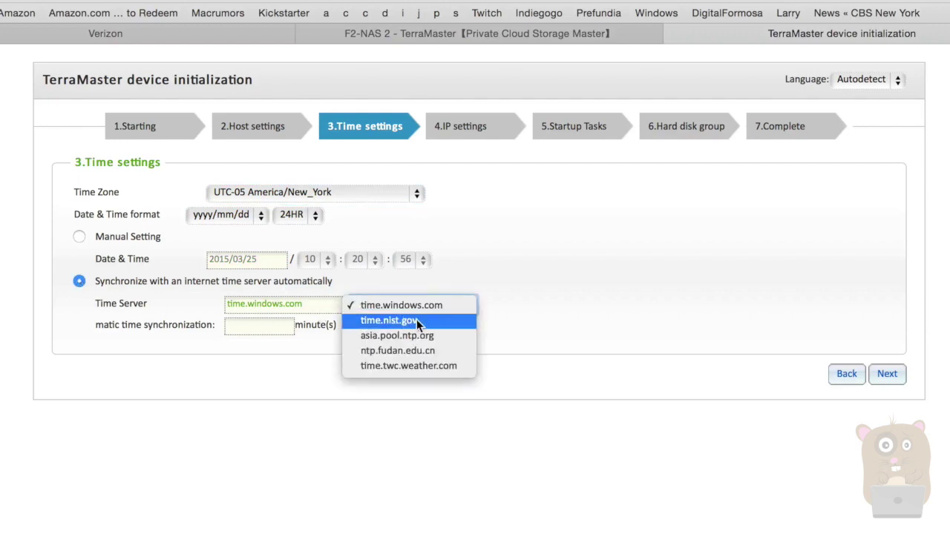
left_click(416, 319)
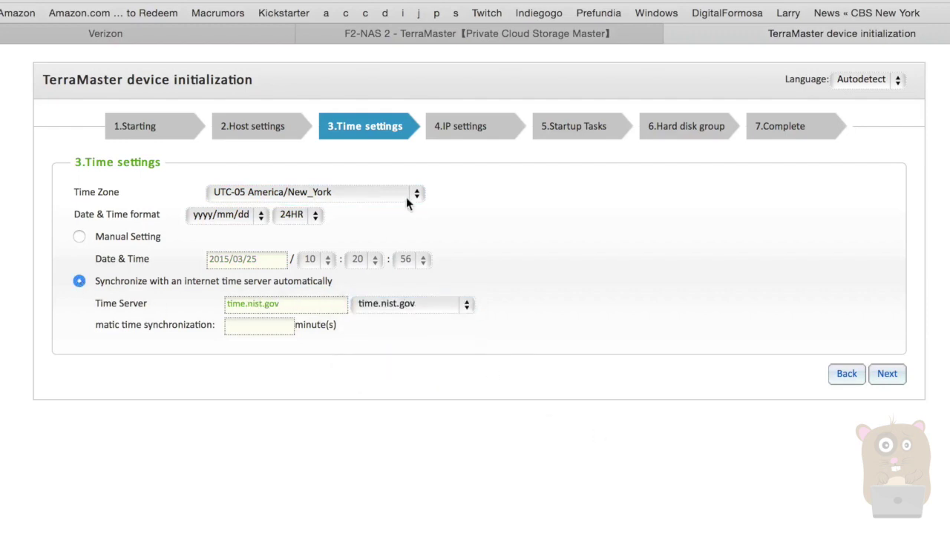
Use 12-hour time and mm/dd/yyyy dates, then continue to IP settings
left_click(319, 213)
left_click(302, 229)
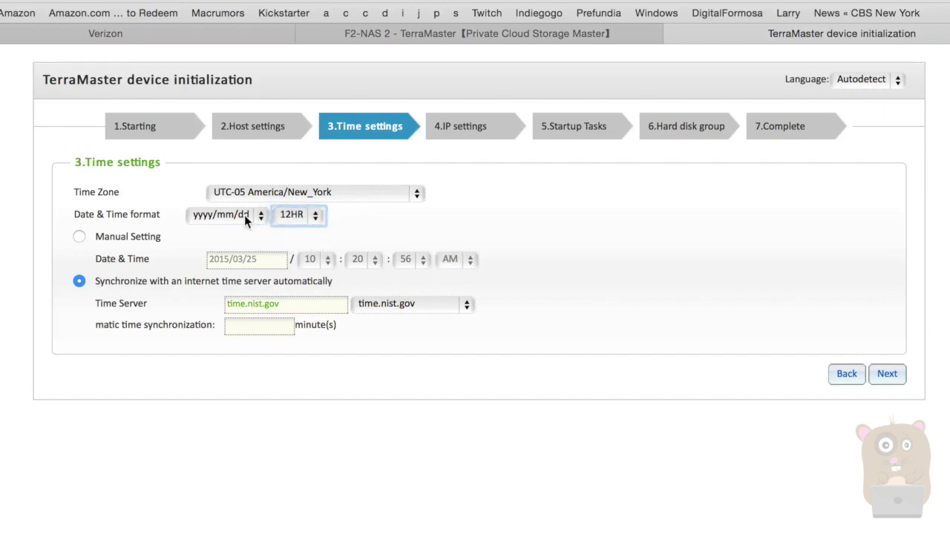
left_click(244, 214)
left_click(234, 233)
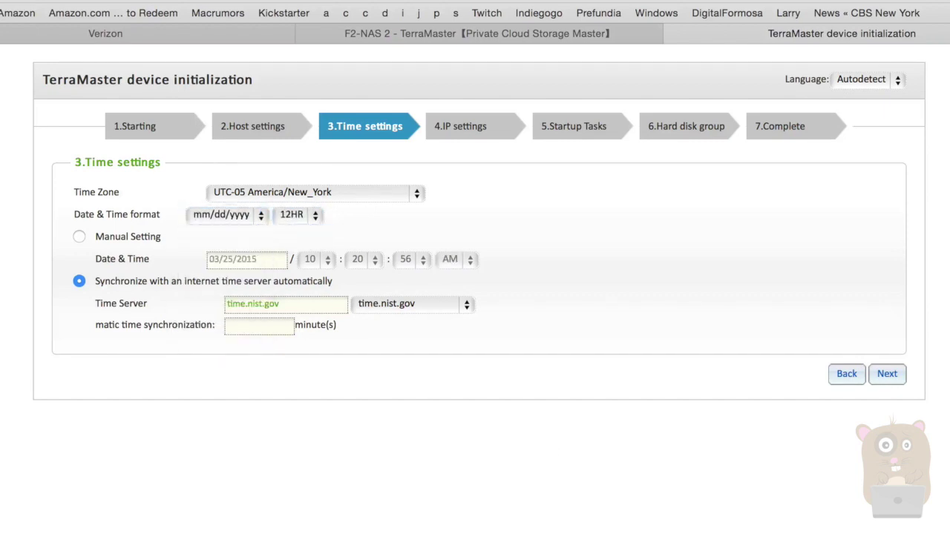
left_click(886, 374)
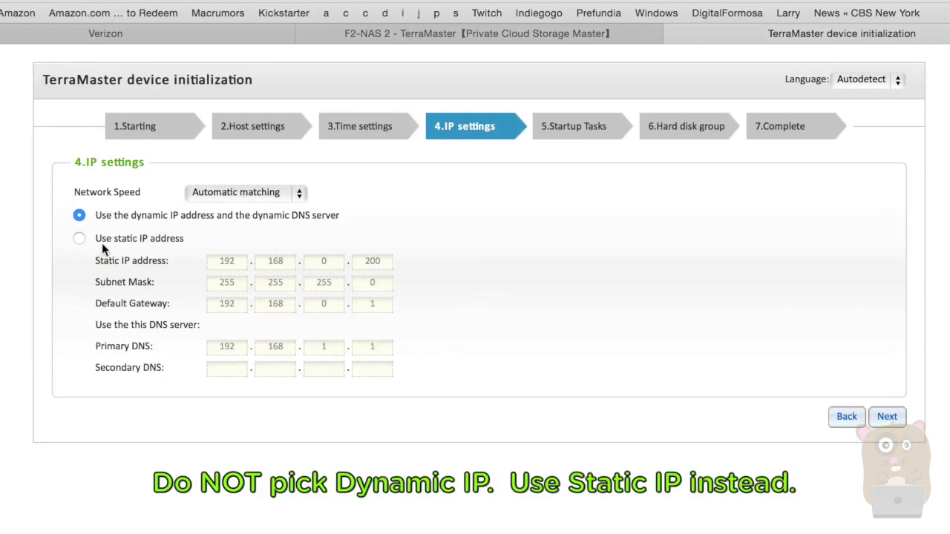
left_click(300, 194)
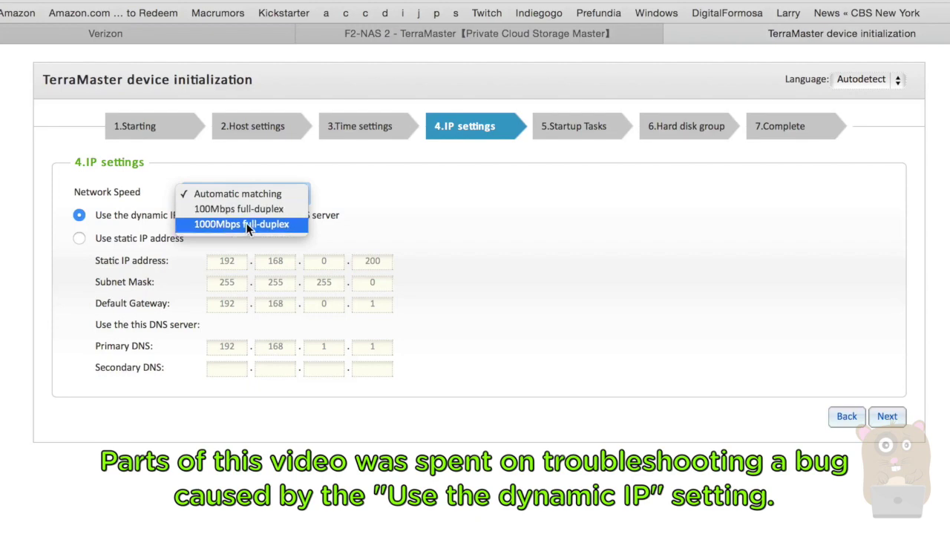
left_click(407, 175)
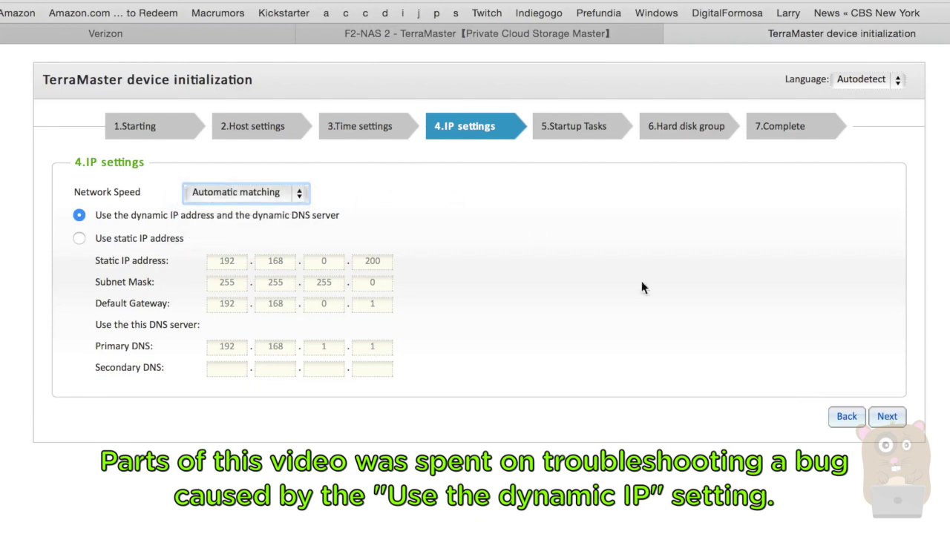
left_click(888, 418)
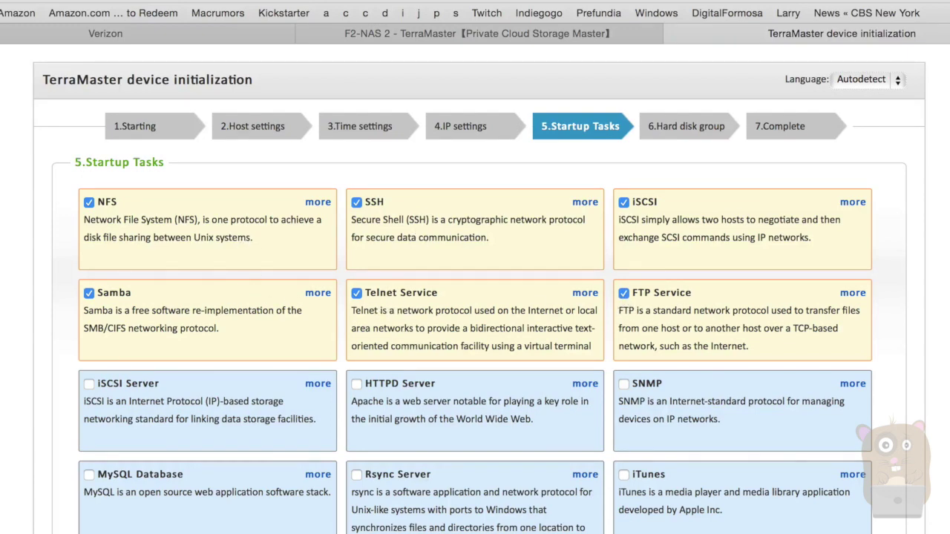
Scroll down to review the NFS, SSH, iSCSI, Samba, Telnet and FTP service cards
scroll(475, 296, "down", 3)
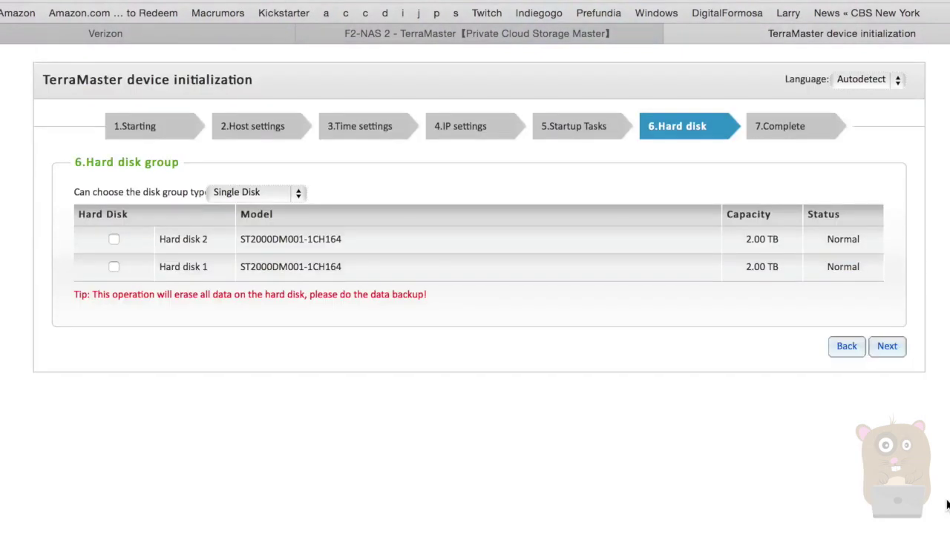
Choose RAID 1 as the disk group type and dismiss the two-disk requirement alert
left_click(292, 193)
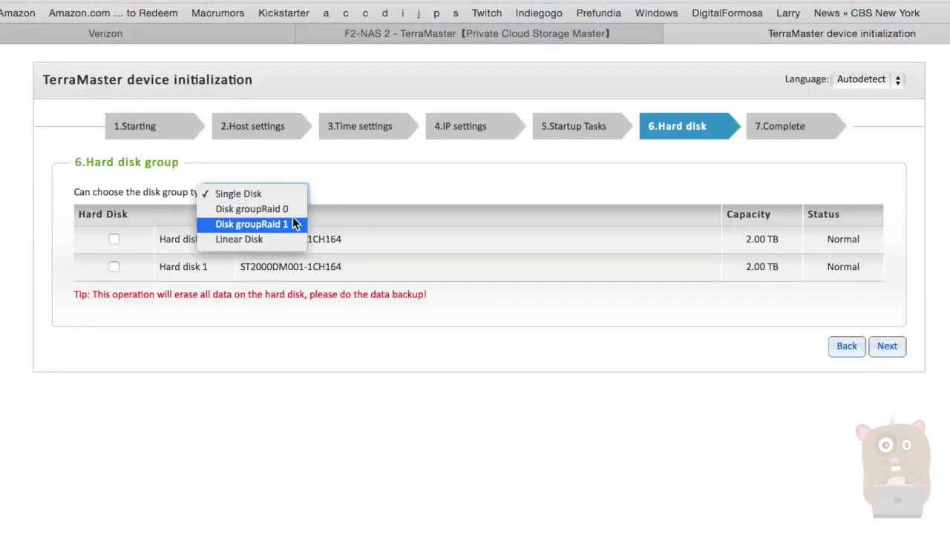
left_click(292, 224)
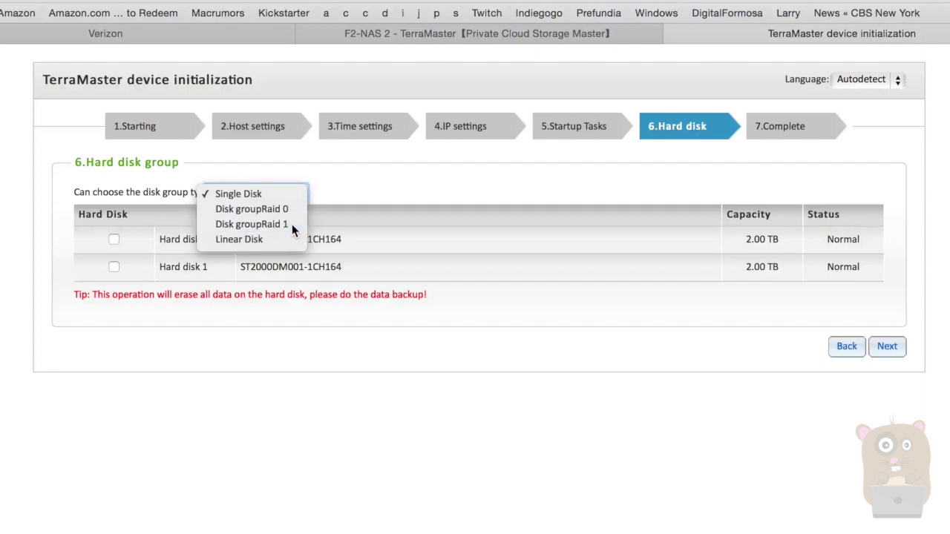
left_click(887, 347)
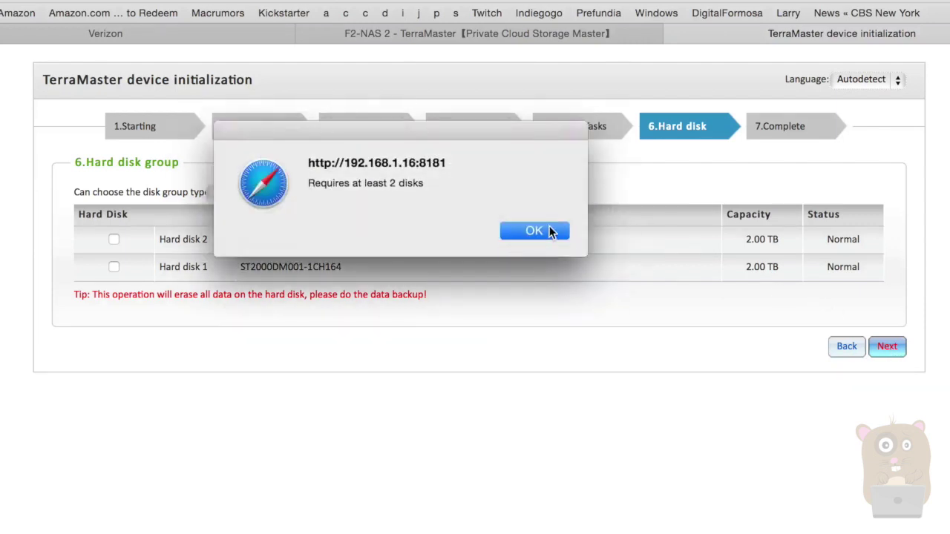
left_click(542, 230)
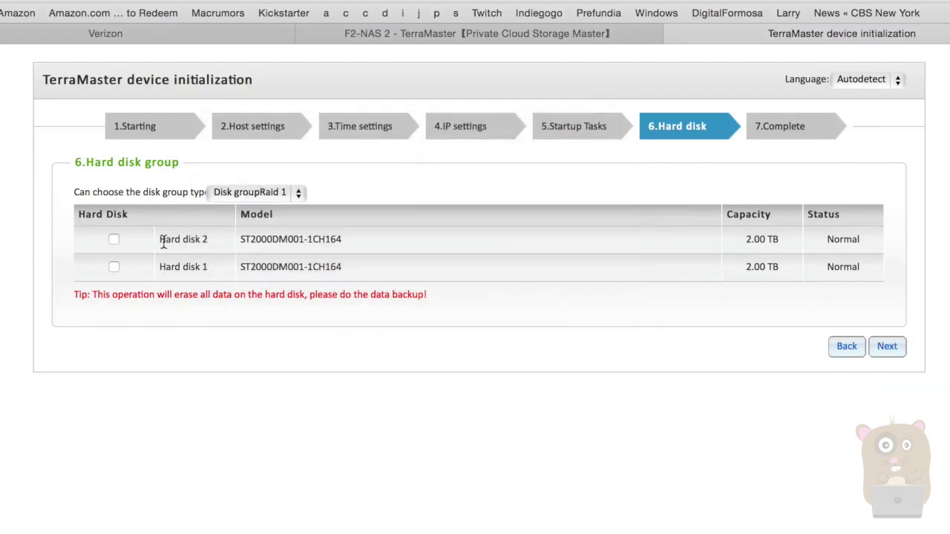
Tick Hard disk 2 and Hard disk 1, then accept erasing all their data
left_click(113, 239)
left_click(114, 266)
left_click(890, 349)
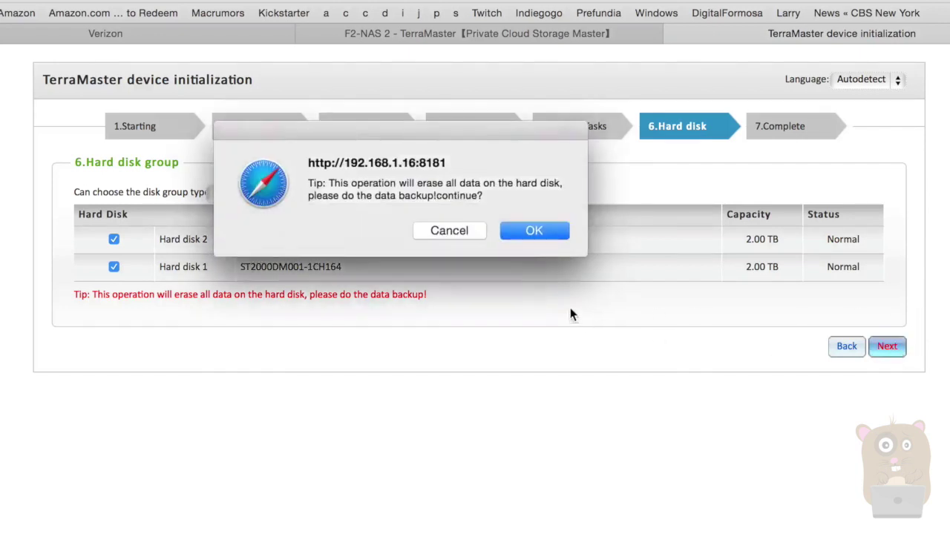
left_click(549, 233)
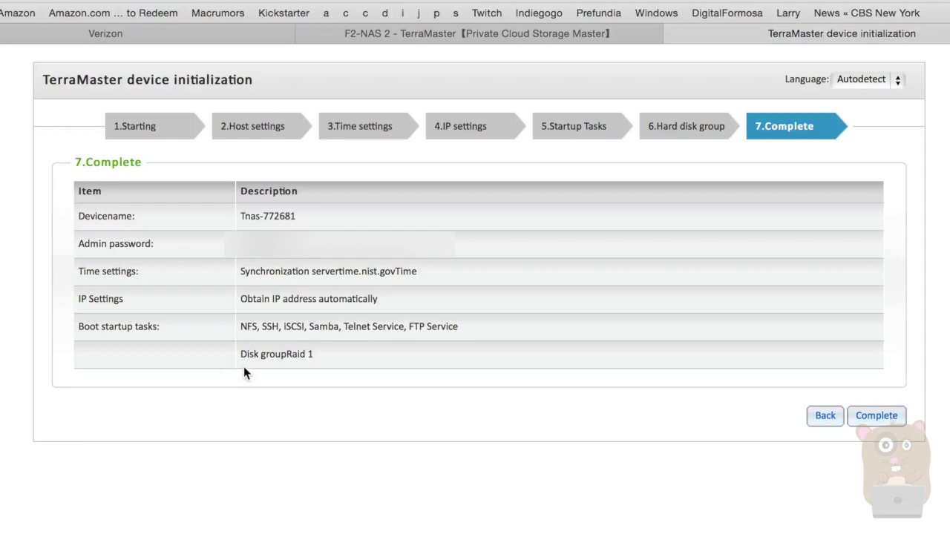
Apply the summarized settings to initialize the NAS and format disk group md0
left_click(868, 417)
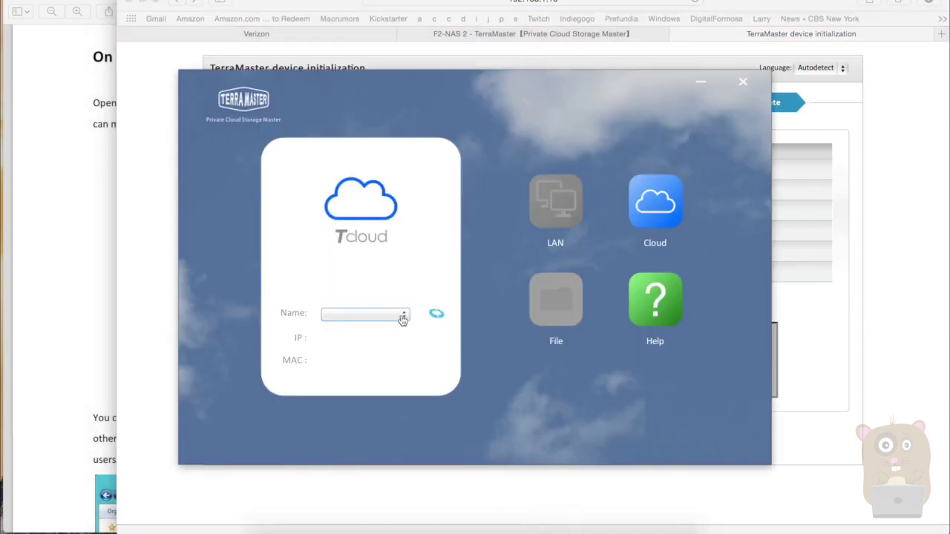
Close the Tcloud client and relaunch Tcloud V2.0 For Mac-en.jar from Finder
left_click(743, 81)
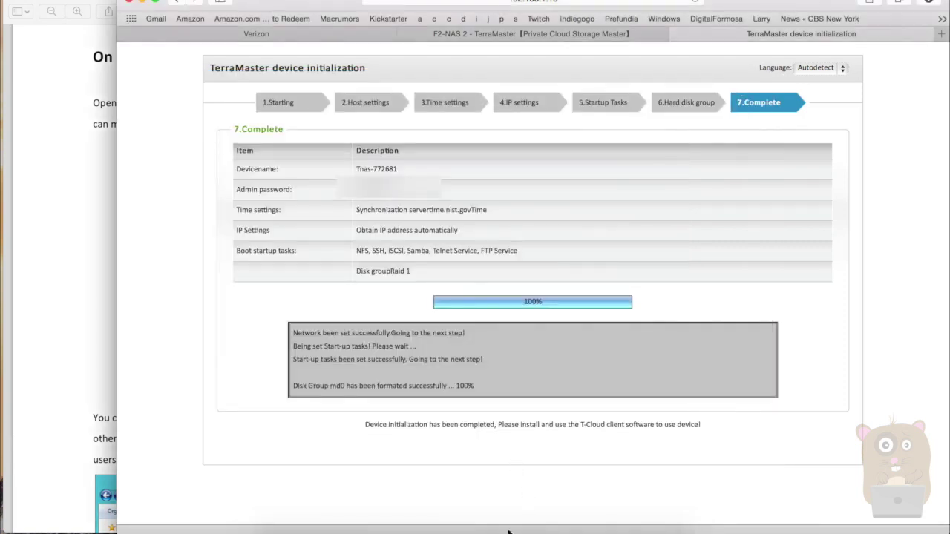
left_click(278, 528)
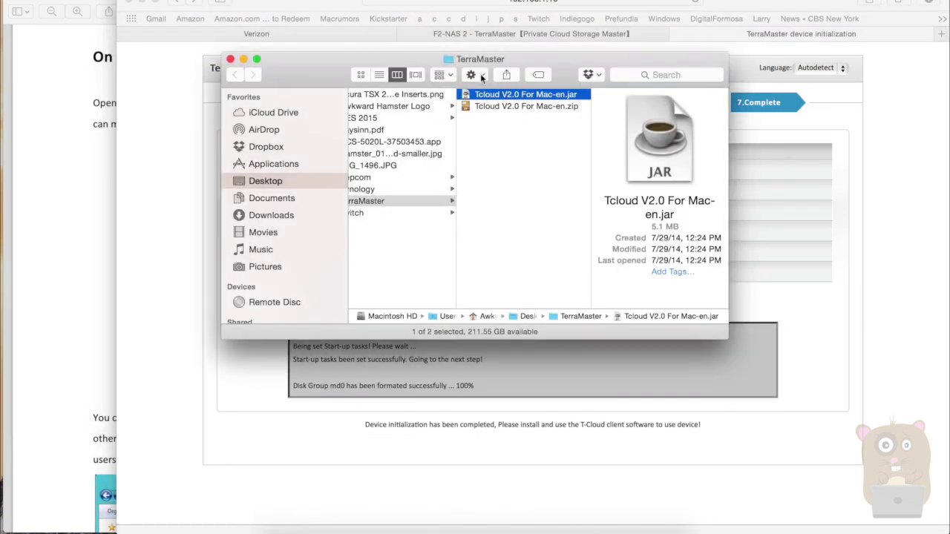
right_click(527, 96)
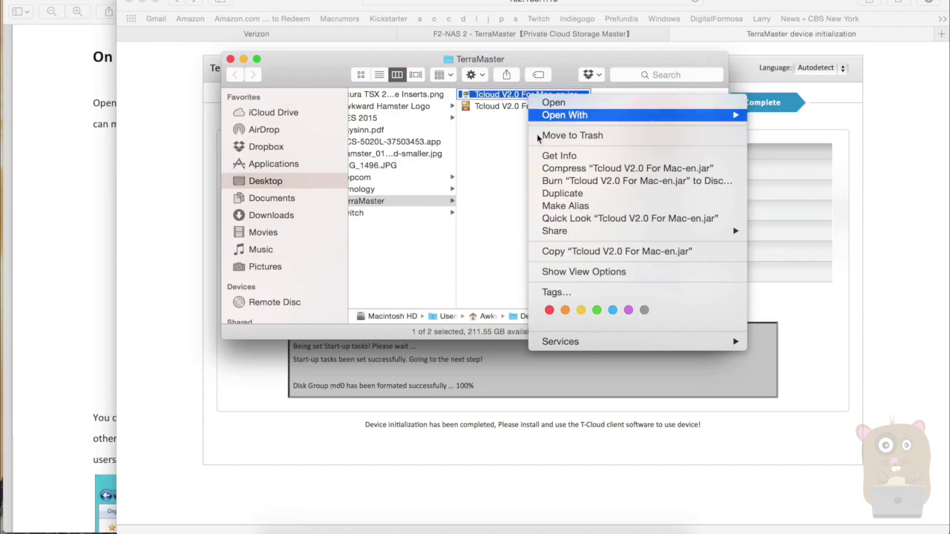
left_click(646, 101)
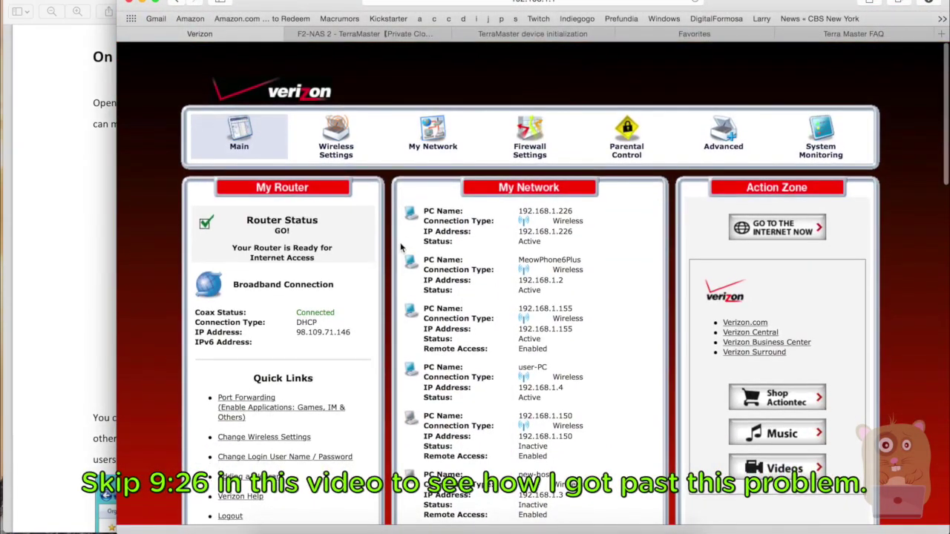
scroll(401, 247, "down", 1)
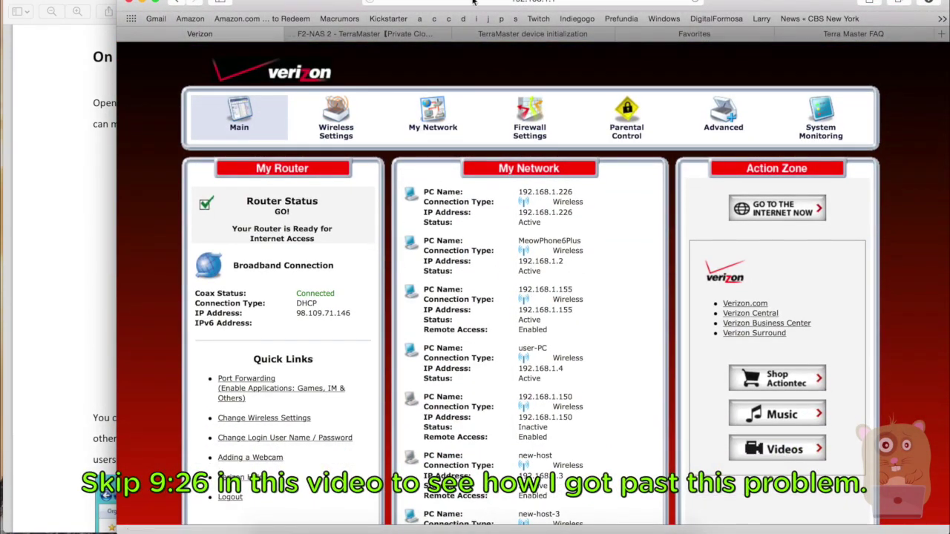
key("super+l")
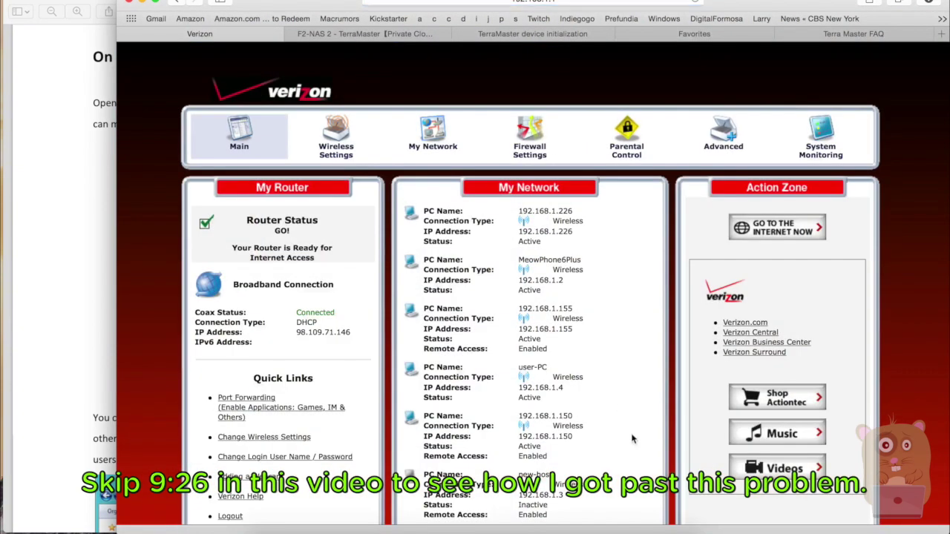
scroll(632, 434, "down", 10)
scroll(632, 438, "up", 5)
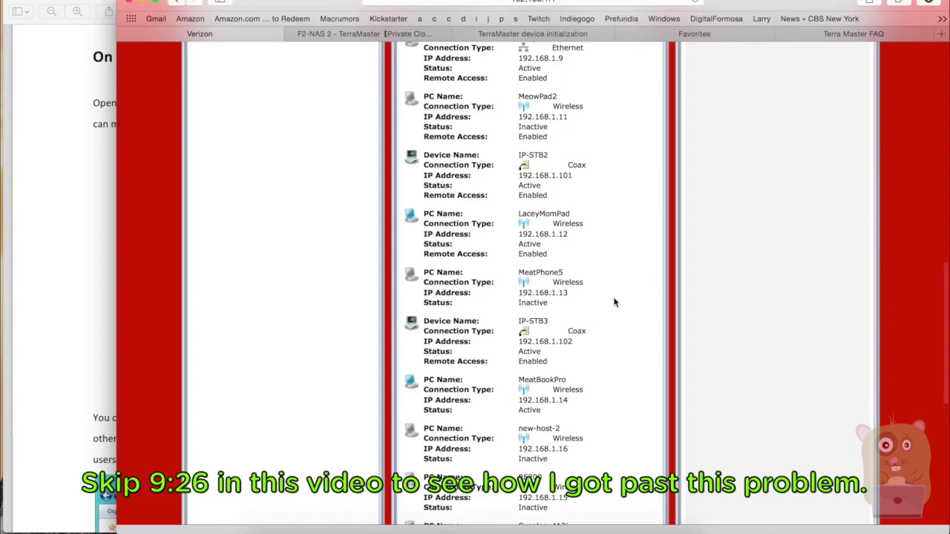
key("super+f")
type("t")
key("Return")
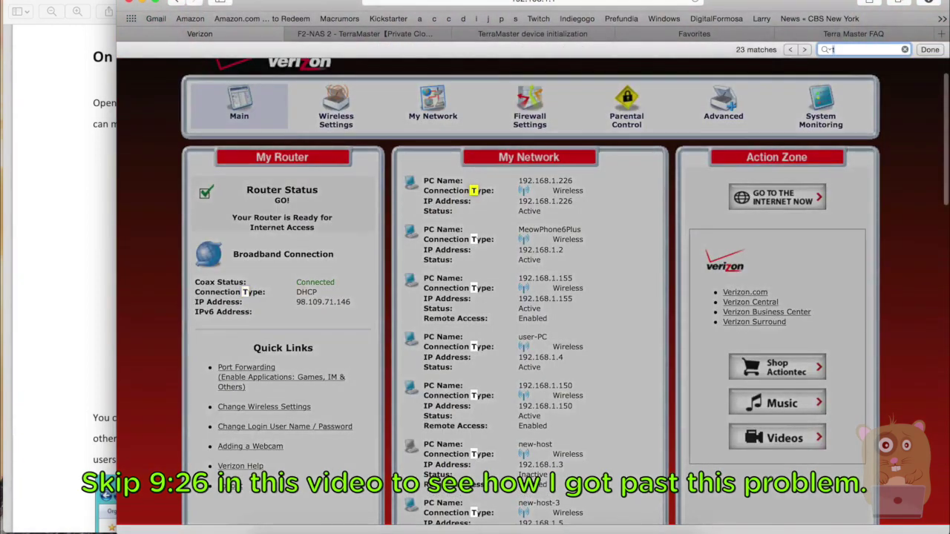
key("Escape")
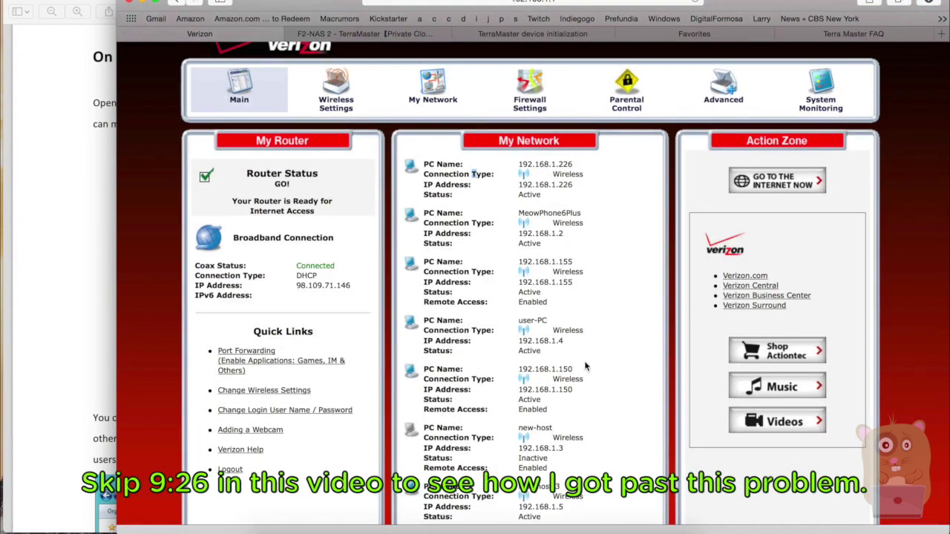
scroll(584, 366, "down", 5)
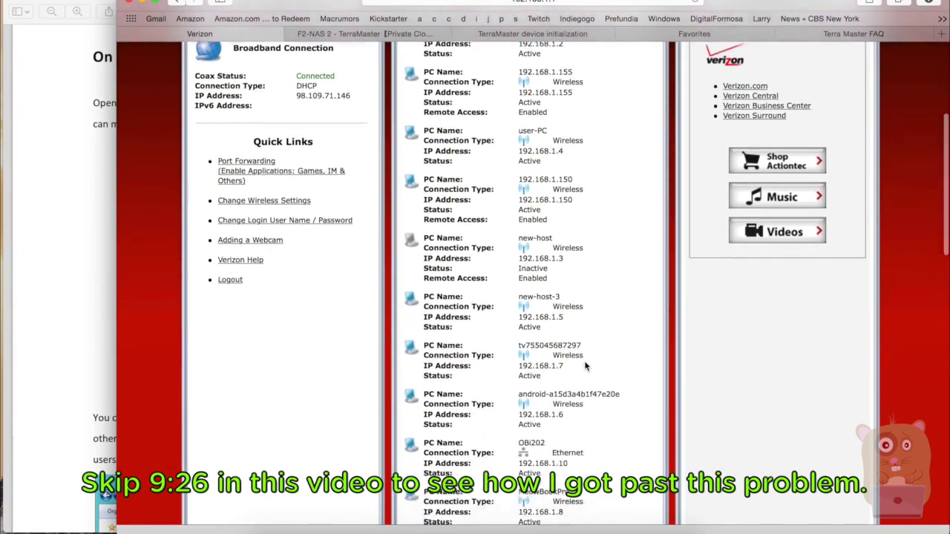
scroll(584, 366, "down", 6)
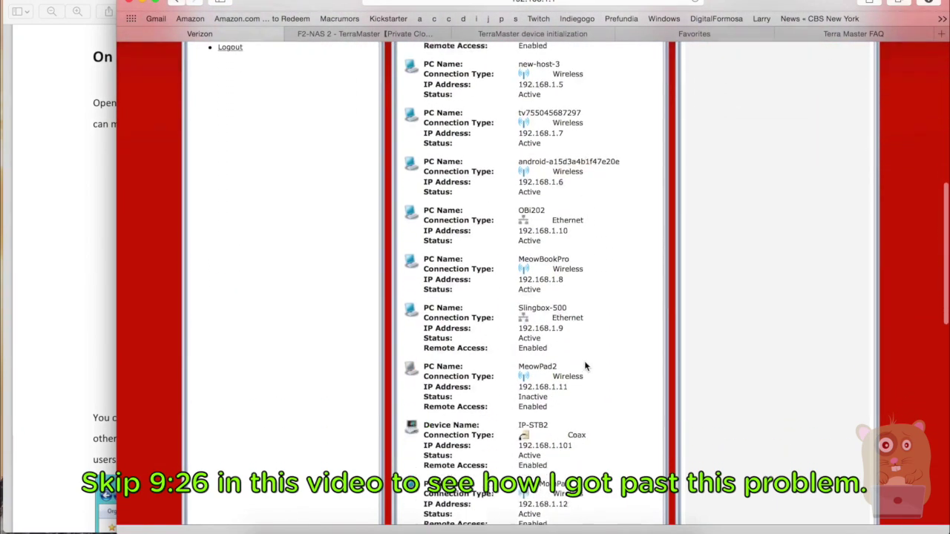
scroll(584, 366, "down", 6)
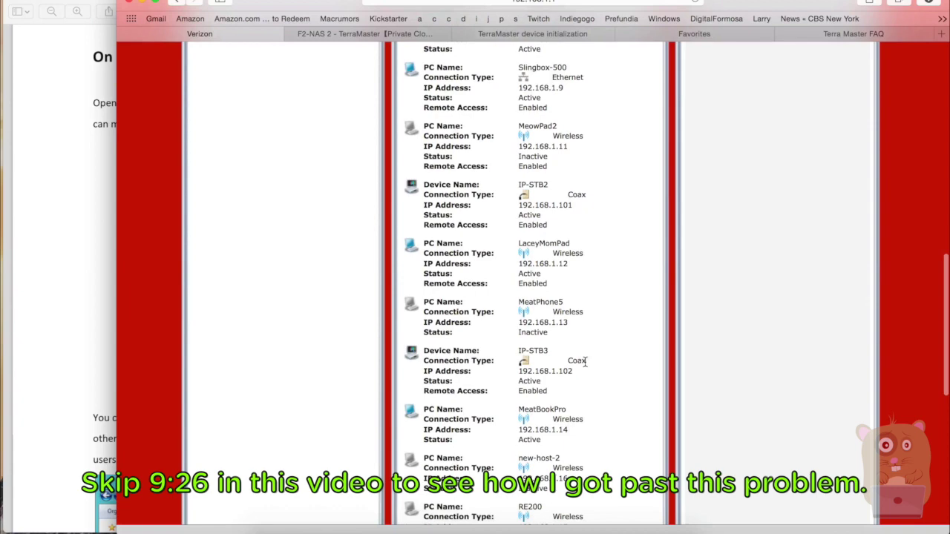
scroll(584, 363, "down", 3)
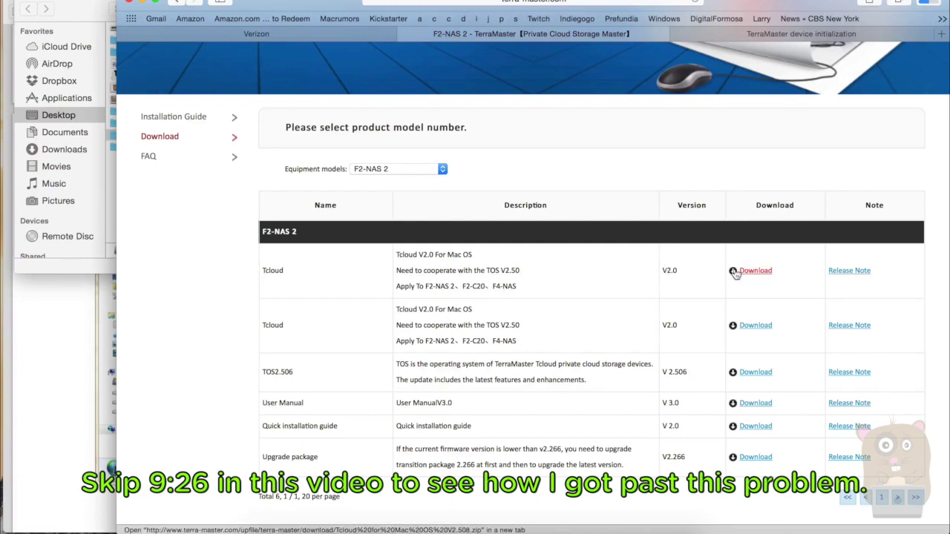
Extract the Tcloud V2.508 zip in the TerraMaster folder and quit the running Tcloud client
left_click(79, 272)
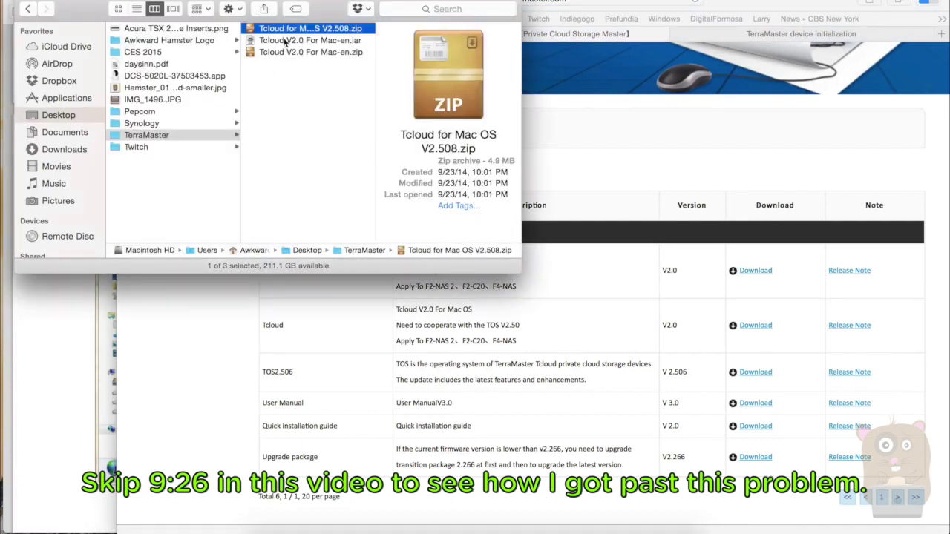
double_click(289, 31)
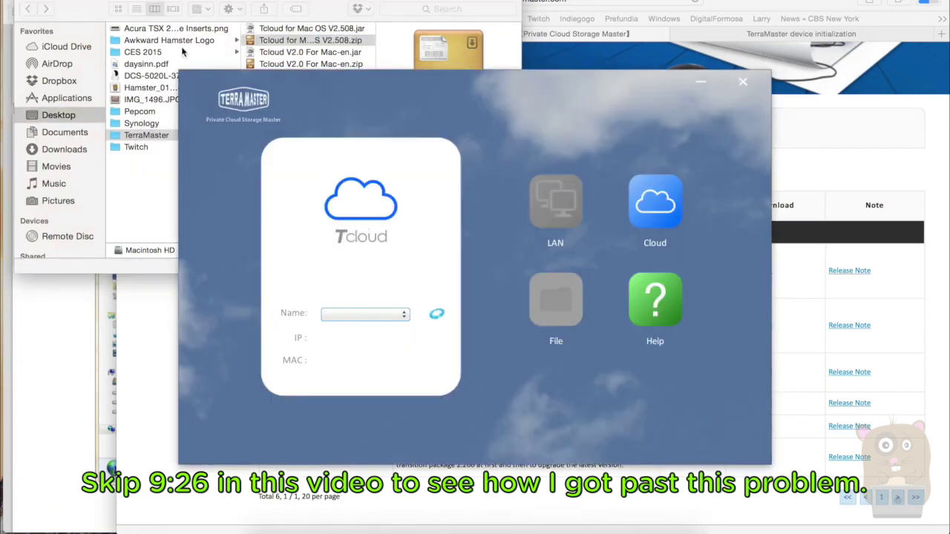
left_click(45, 0)
left_click(92, 80)
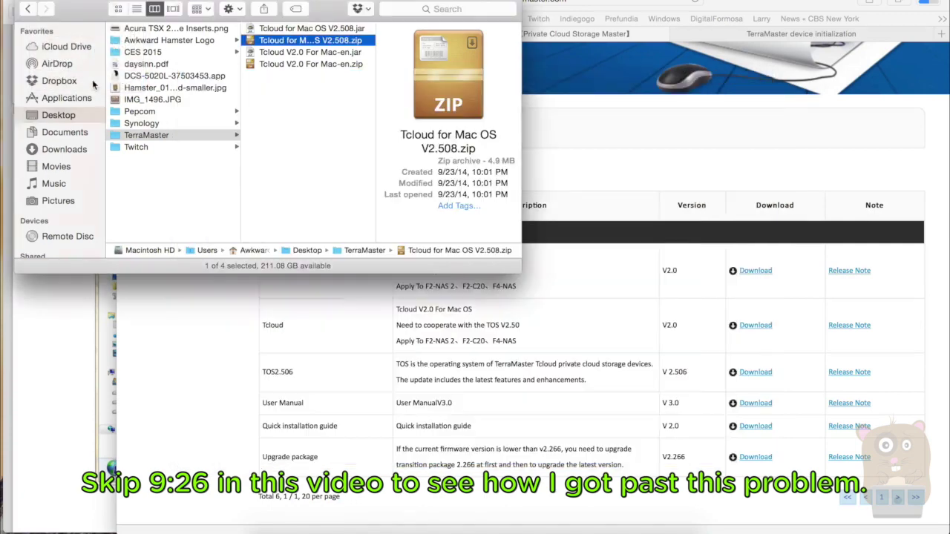
Open Tcloud for Mac OS V2.508.jar, allowing the unidentified developer, and dismiss the null error
left_click(315, 29)
right_click(315, 30)
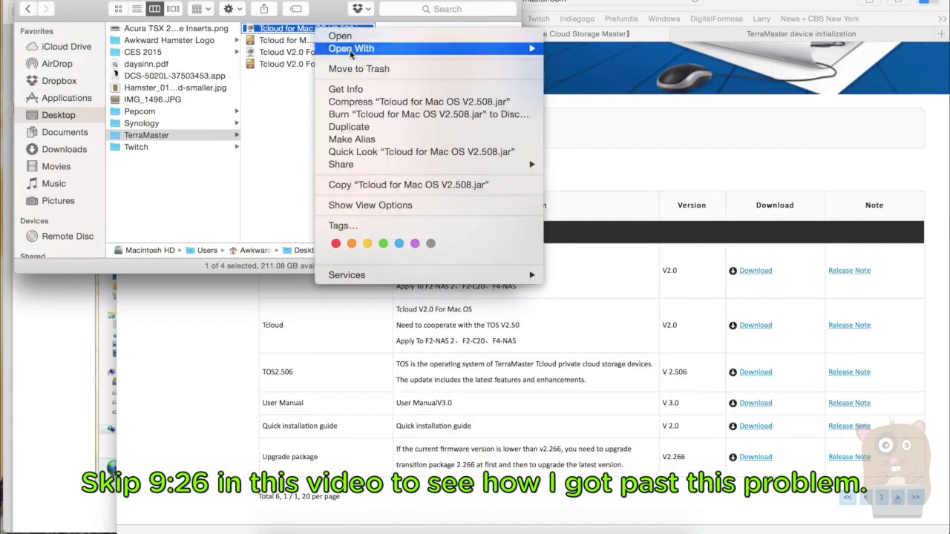
left_click(407, 38)
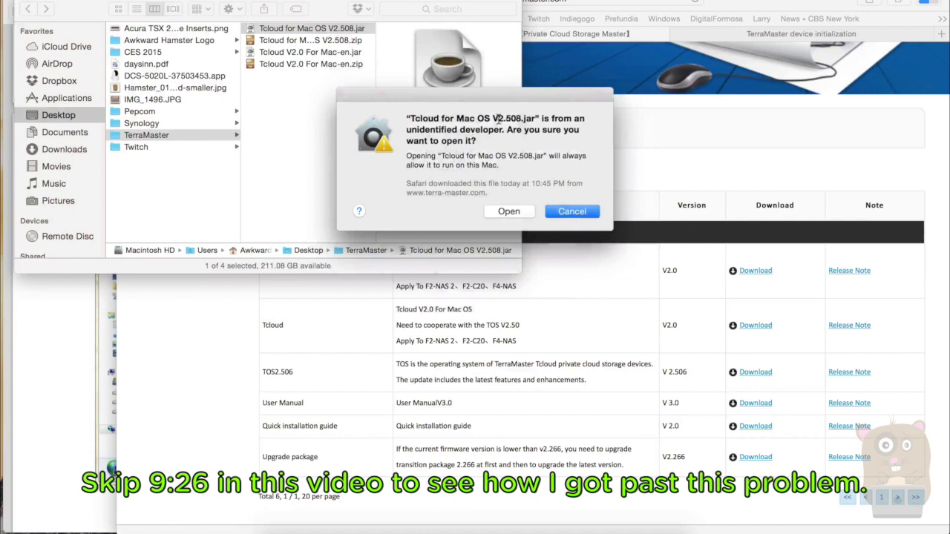
left_click(521, 215)
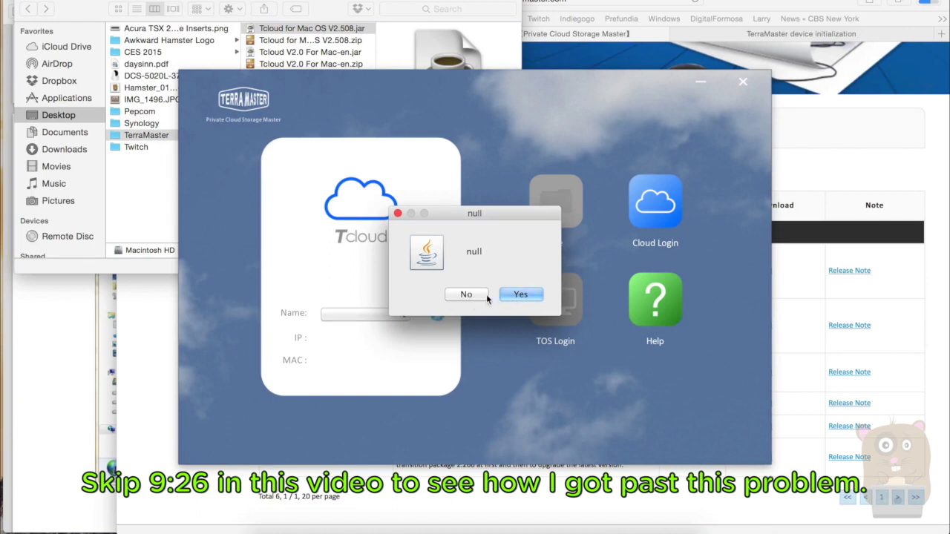
left_click(485, 294)
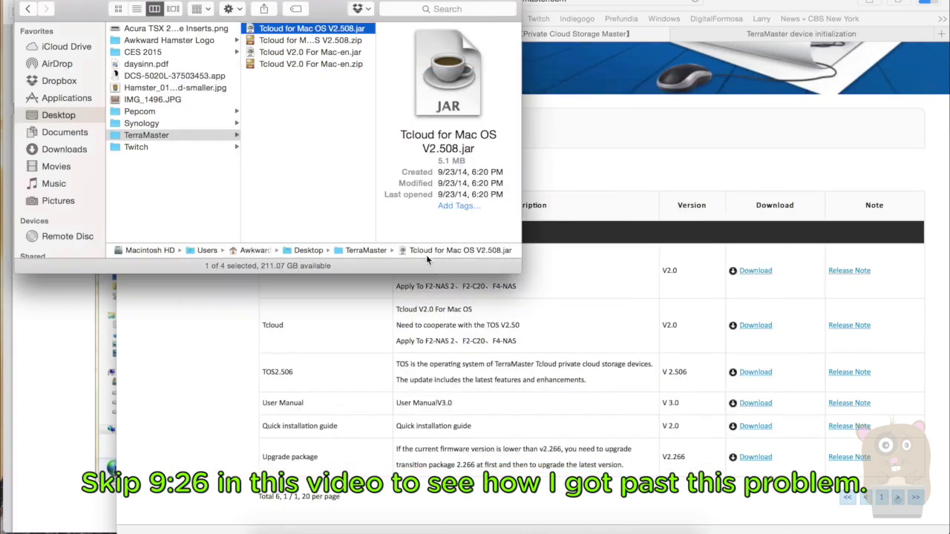
Relaunch the V2.508 client and retry listing NAS names, dismissing the null error again
right_click(319, 31)
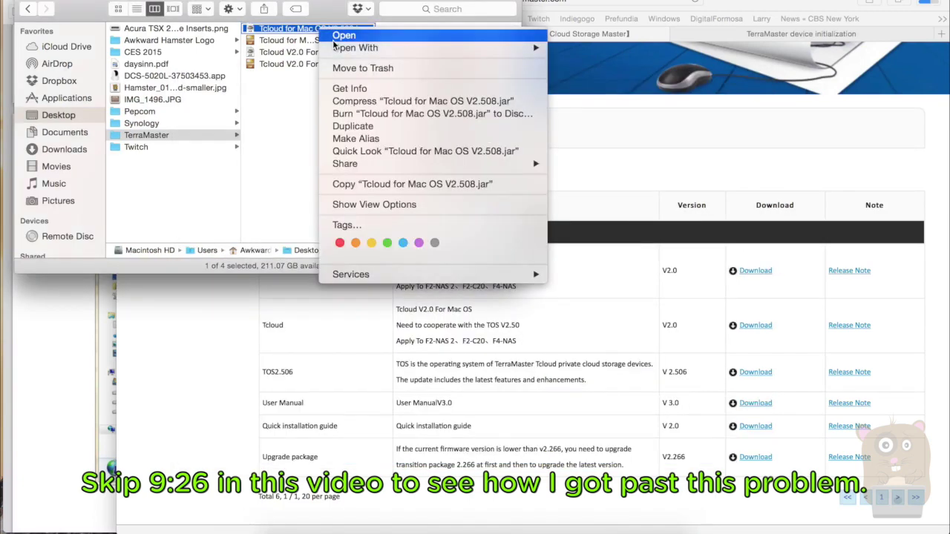
left_click(337, 37)
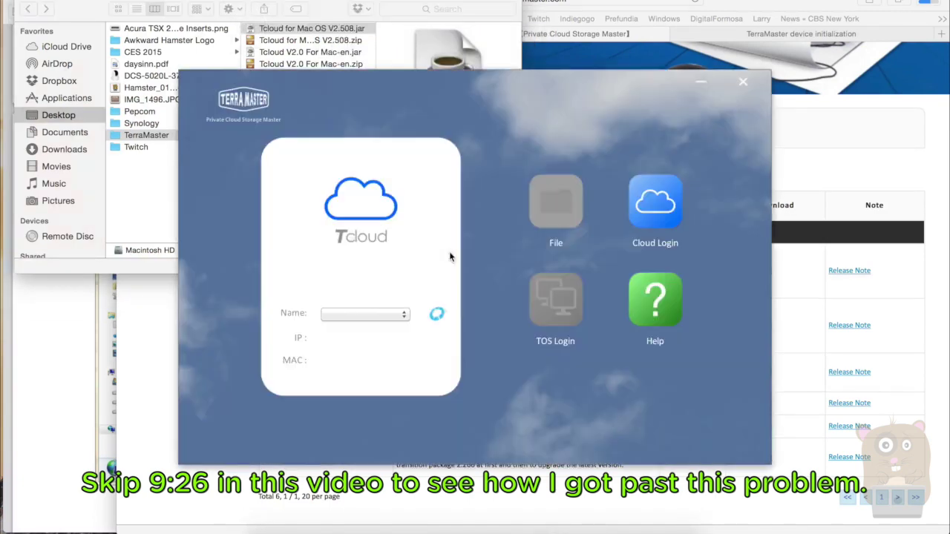
left_click(401, 315)
left_click(529, 295)
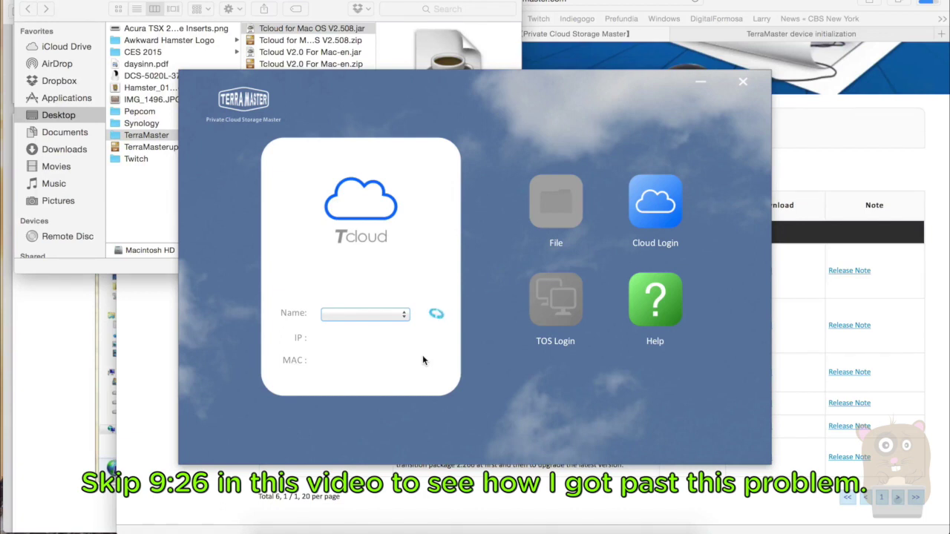
Retry listing NAS devices by name in the Tcloud client
left_click(404, 318)
left_click(404, 316)
left_click(336, 315)
Filter the TerraMaster downloads to Tcloud Client and download Tcloud 2.511 for Mac OS
left_click(557, 36)
left_click(429, 176)
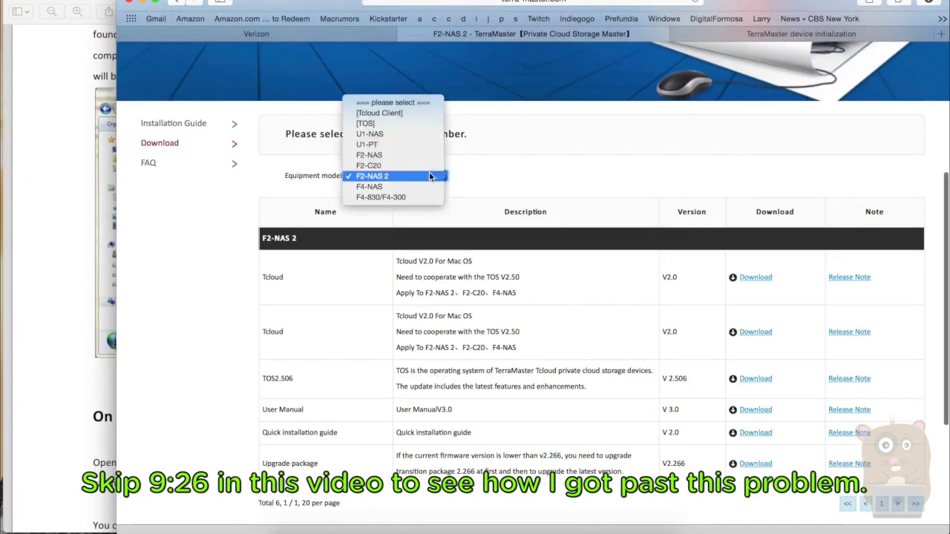
left_click(423, 116)
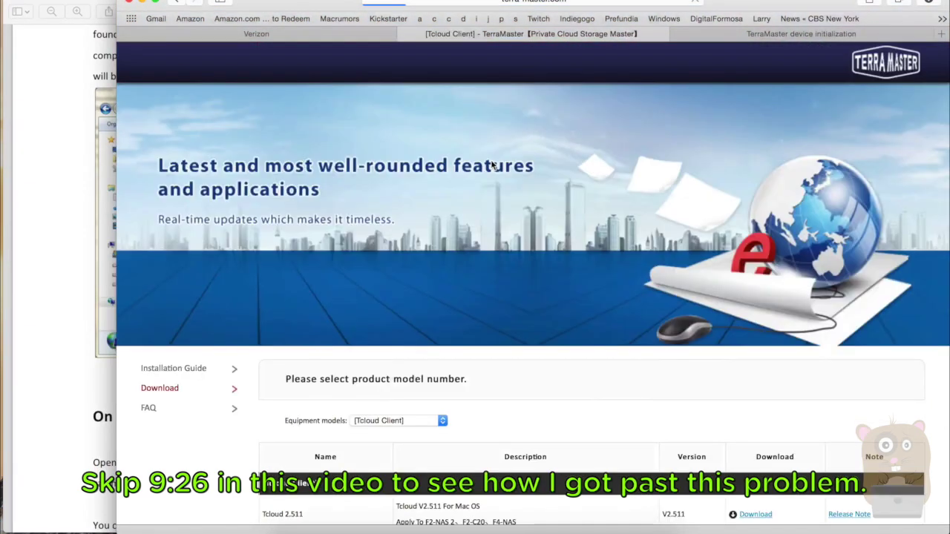
scroll(585, 398, "down", 5)
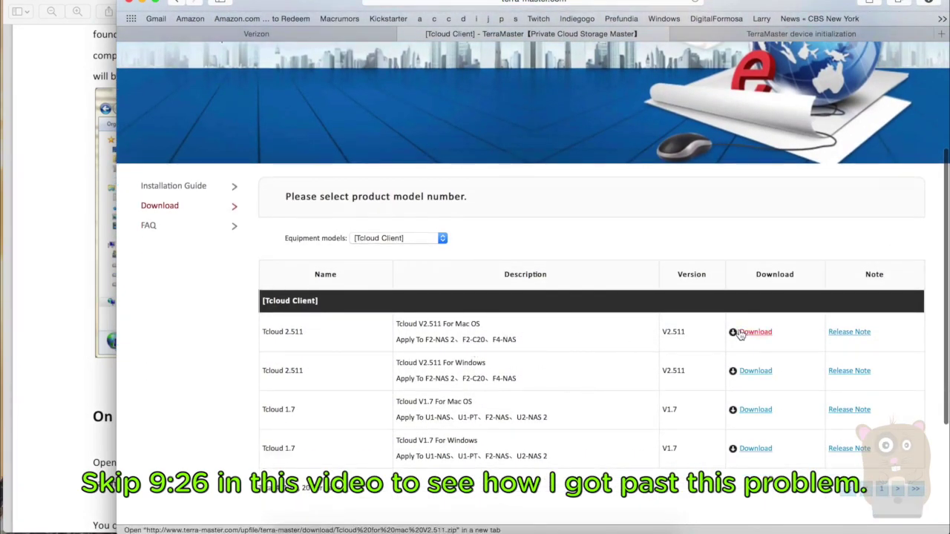
left_click(741, 333, "super")
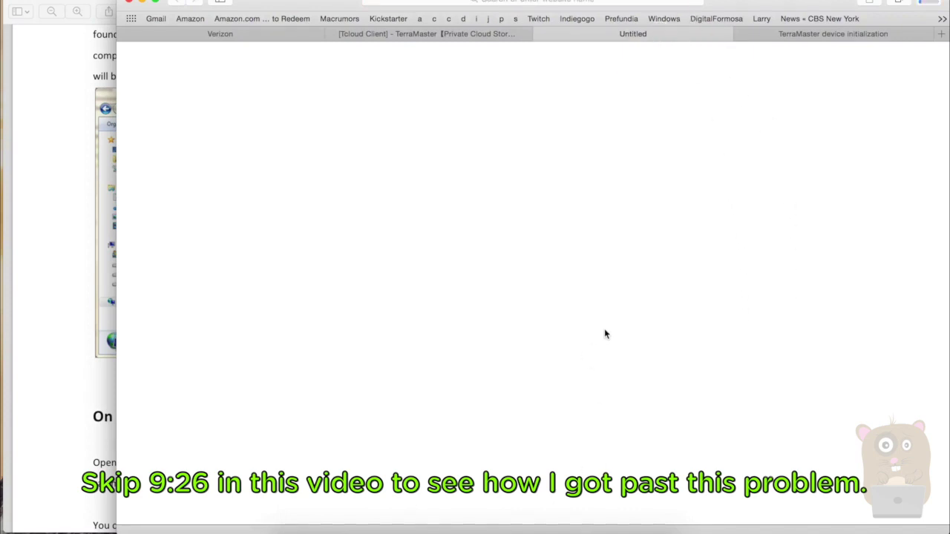
Close the blank download tab and open the Tcloud 2.511 Mac release note
left_click(537, 33)
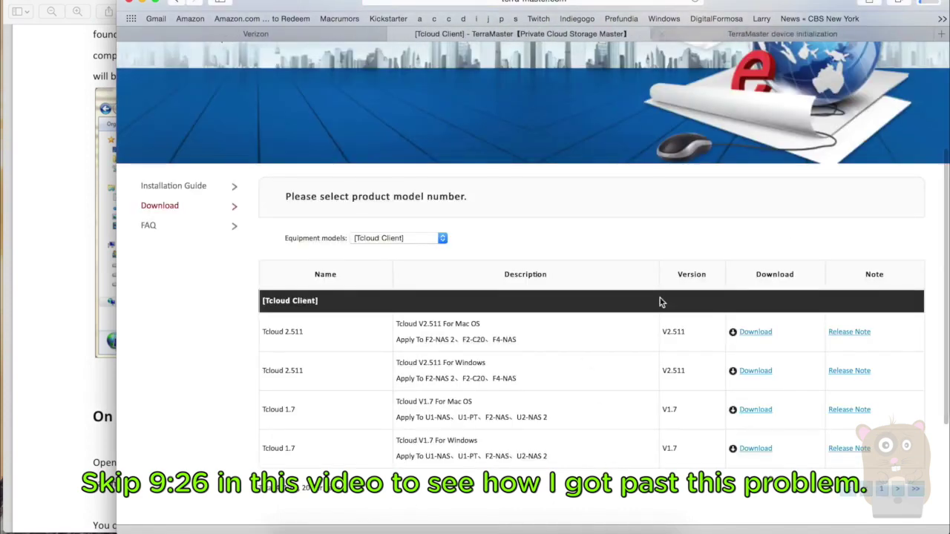
left_click(843, 335, "super")
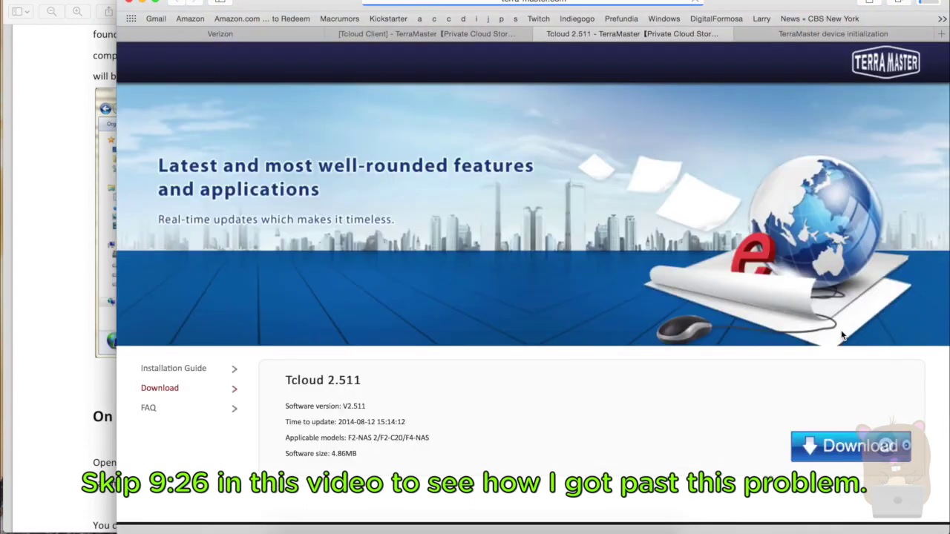
double_click(345, 423)
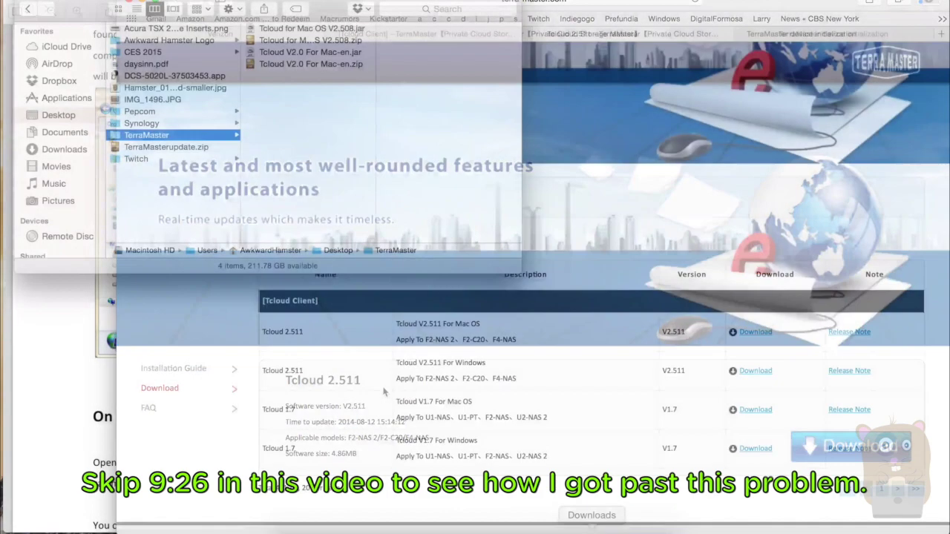
Move Tcloud for mac V2.511.zip from Downloads into the TerraMaster folder and extract it
left_click(593, 519)
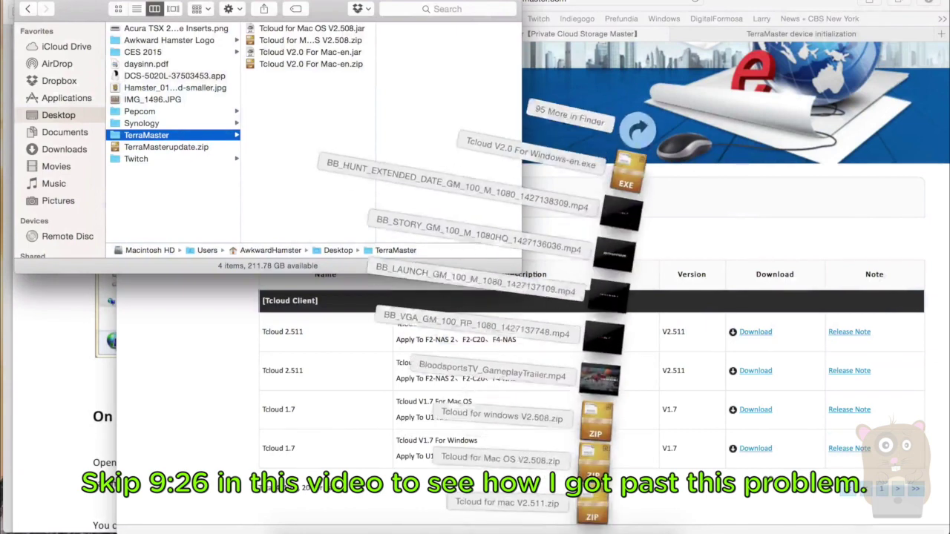
left_click_drag(592, 505, 314, 131)
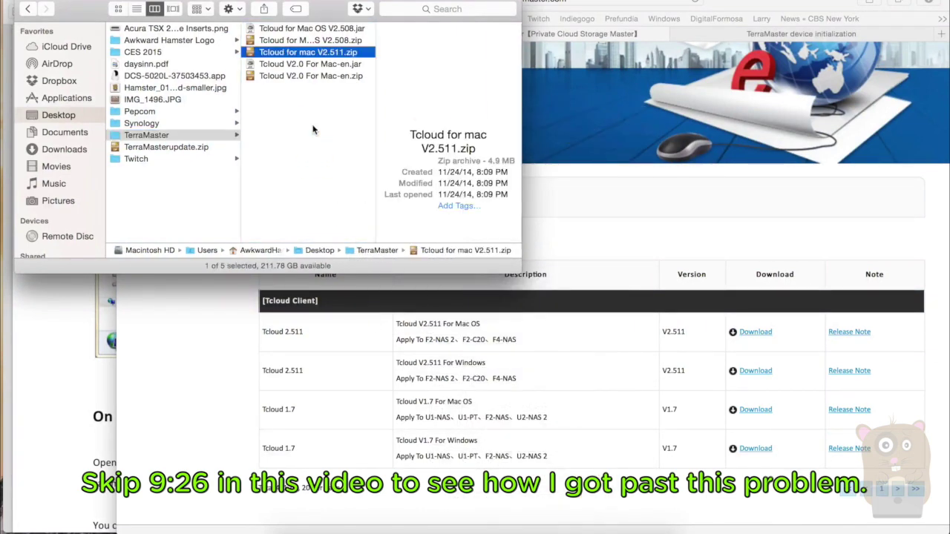
double_click(298, 53)
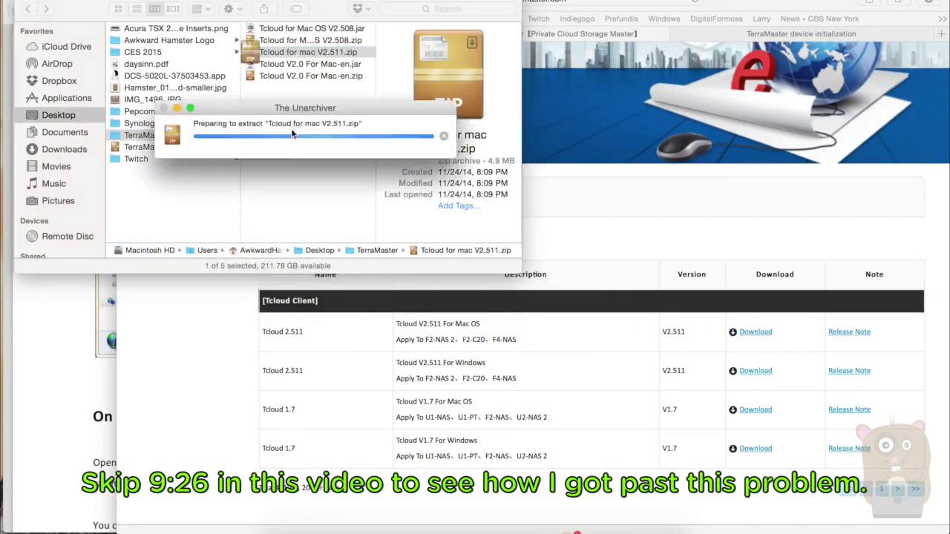
Open Tcloud for mac V2.511.jar, allowing the unsigned app, and reposition its window
left_click(324, 54)
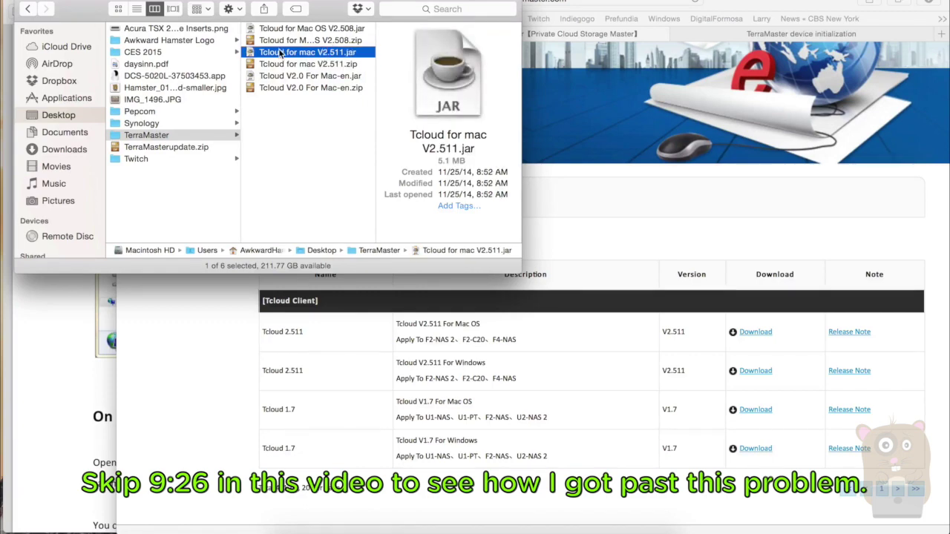
right_click(280, 54)
left_click(304, 56)
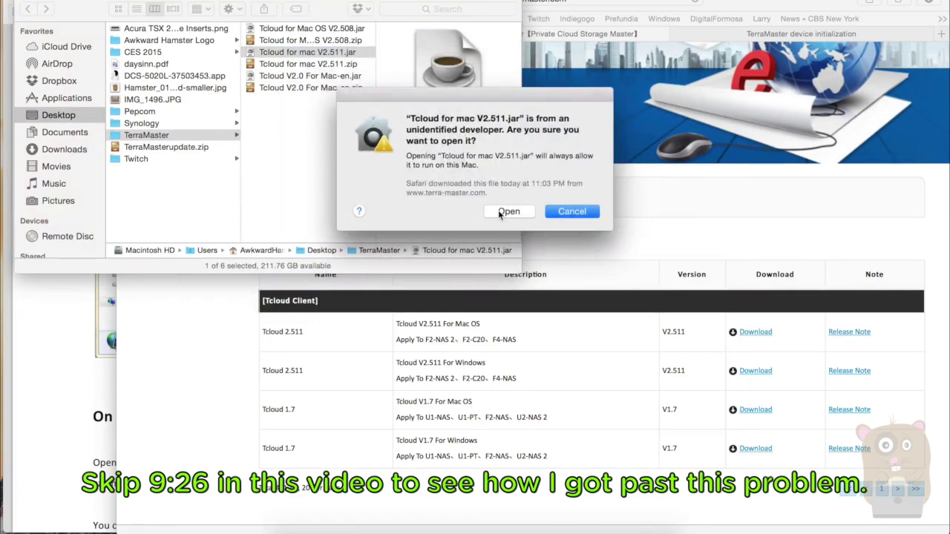
left_click(498, 212)
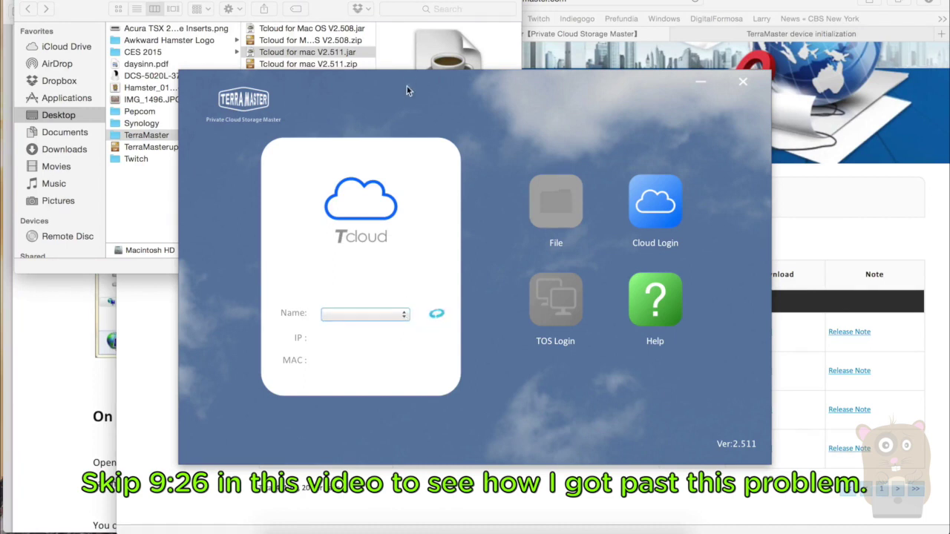
left_click_drag(406, 91, 539, 134)
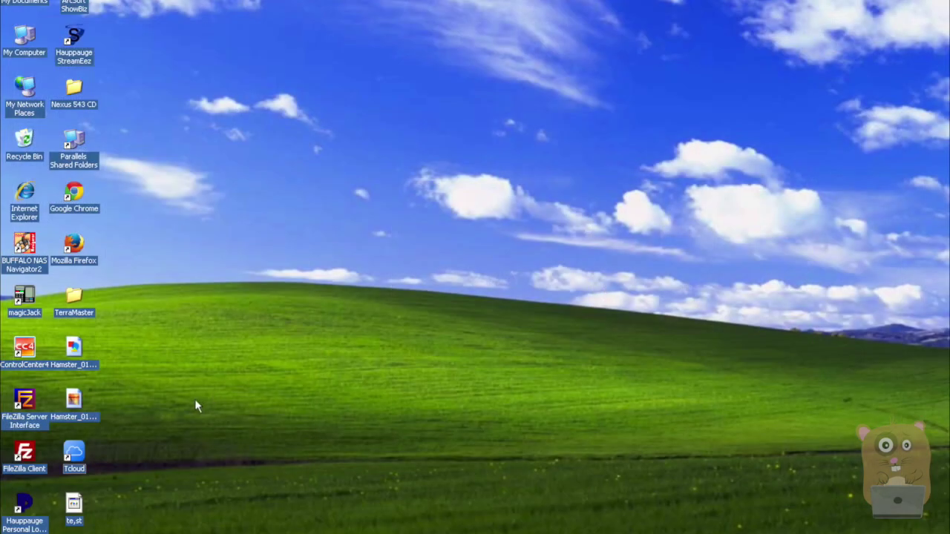
Launch Tcloud on Windows XP, start TOS Login and agree to change the NAS IP
left_click(76, 454)
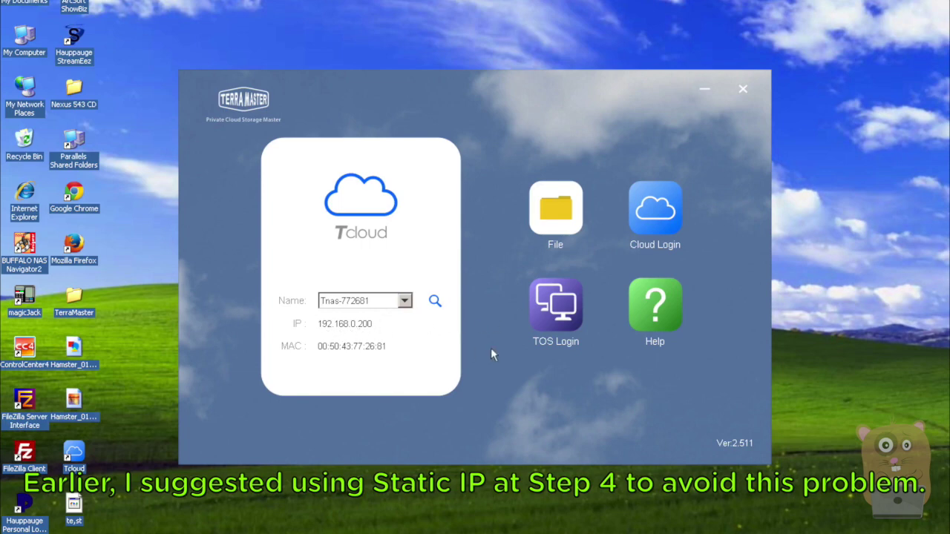
left_click(543, 310)
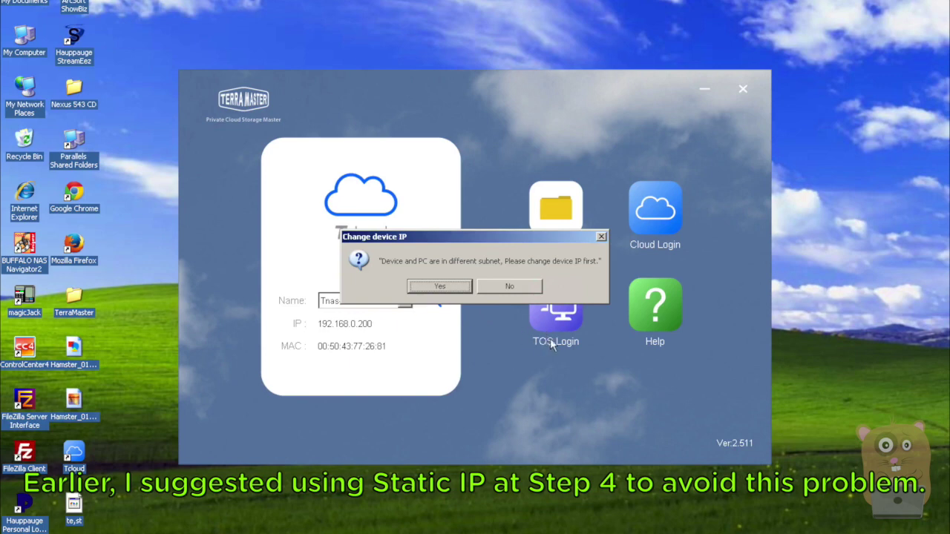
left_click(456, 289)
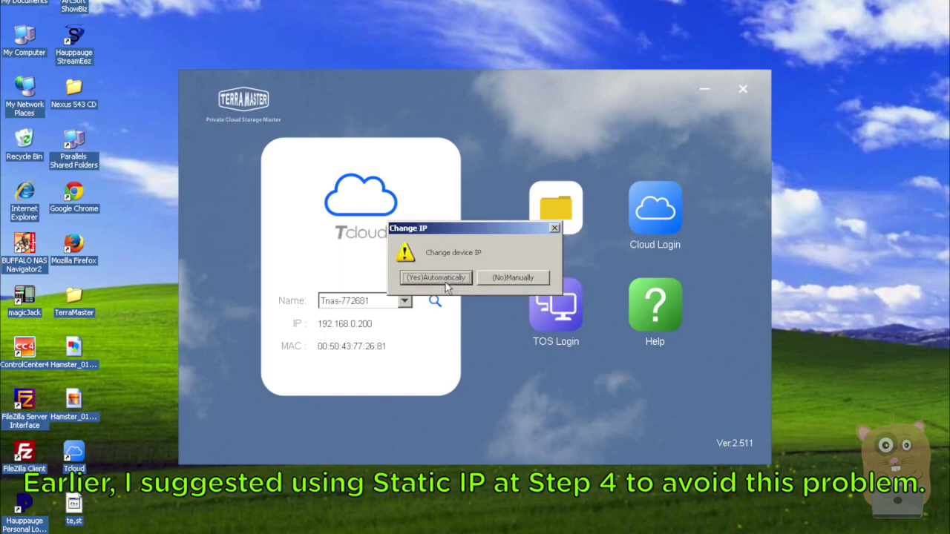
Manually assign the NAS IP address 192.168.1.33 and dismiss the device-not-found error
left_click(500, 273)
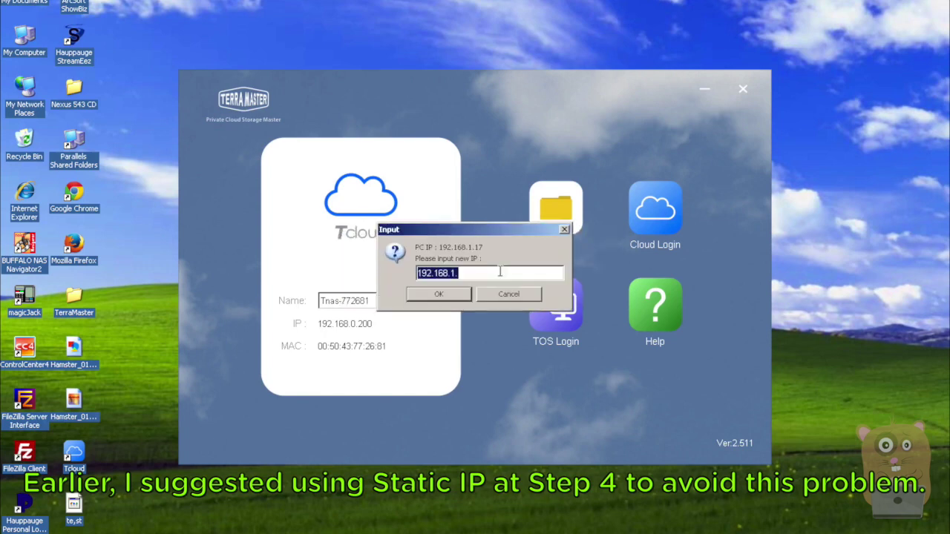
left_click(493, 273)
left_click(454, 294)
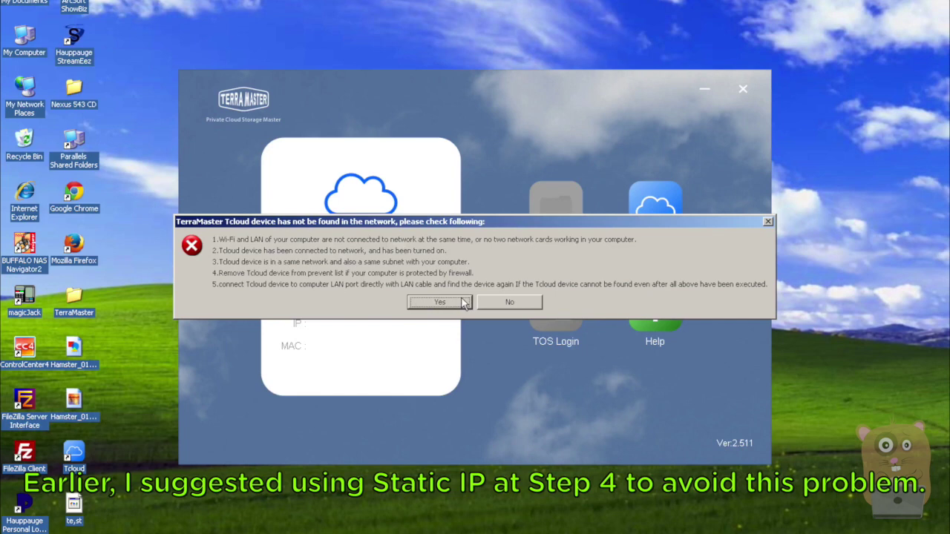
left_click(439, 302)
left_click(434, 300)
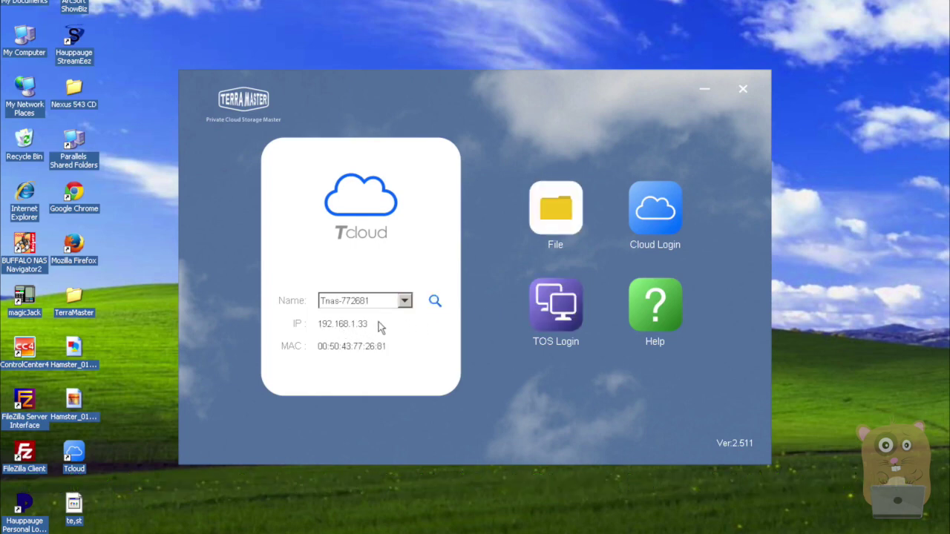
Open the TOS login at 192.168.1.33:8181 in Internet Explorer and enter user name 'admin'
left_click(557, 313)
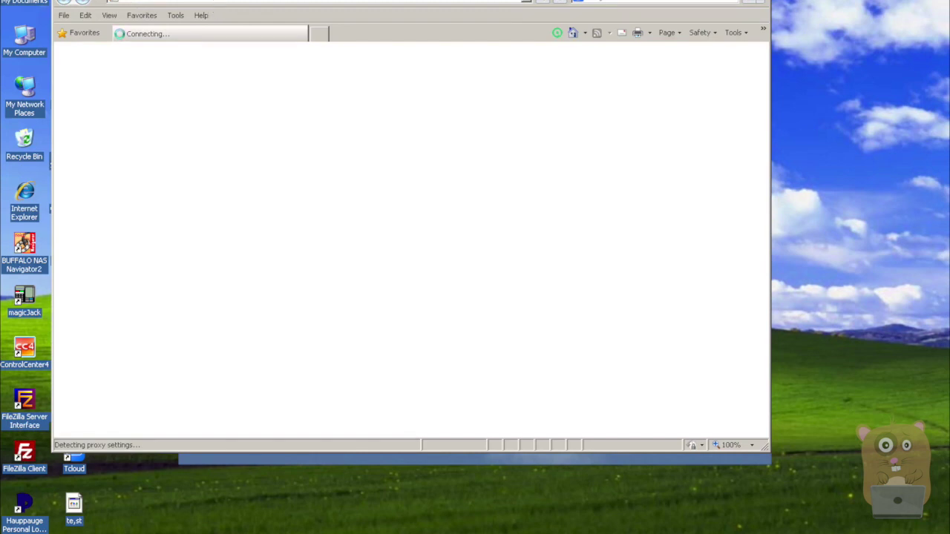
left_click_drag(246, 0, 329, 36)
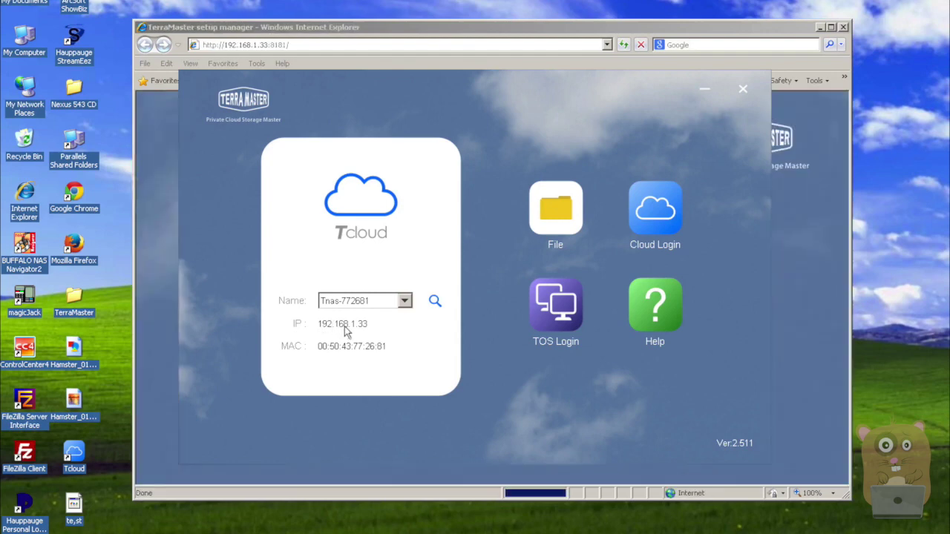
left_click(157, 326)
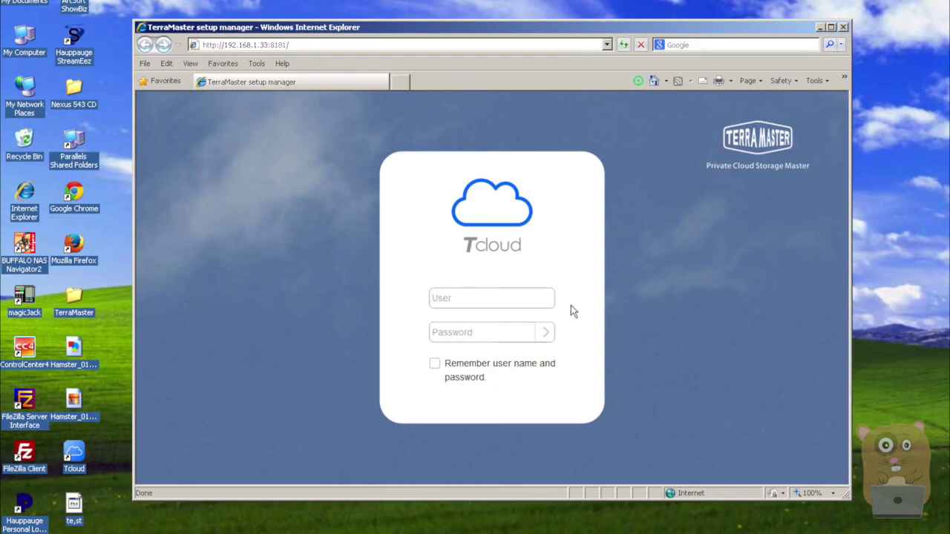
type("admin")
key("Tab")
Enter the administrator password, sign in, and open System Status
type("********")
left_click(545, 332)
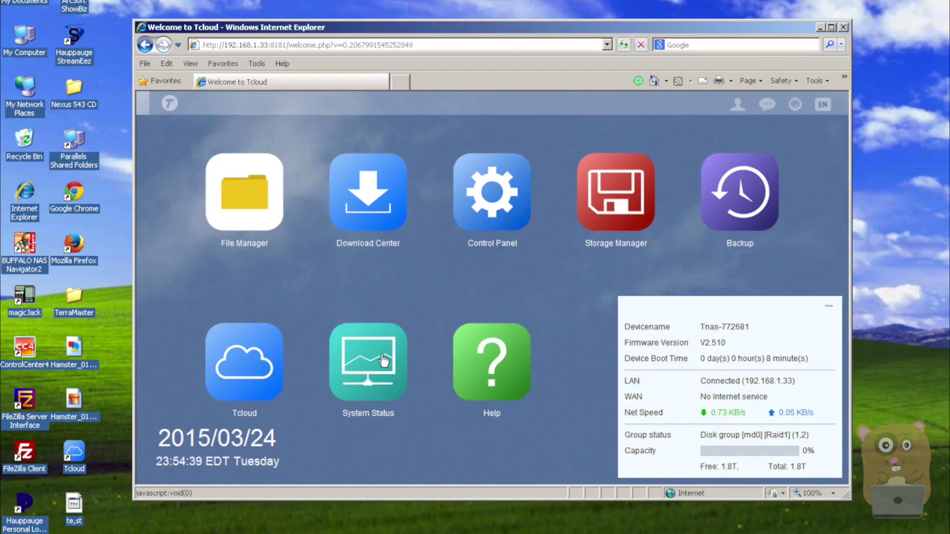
left_click(383, 360)
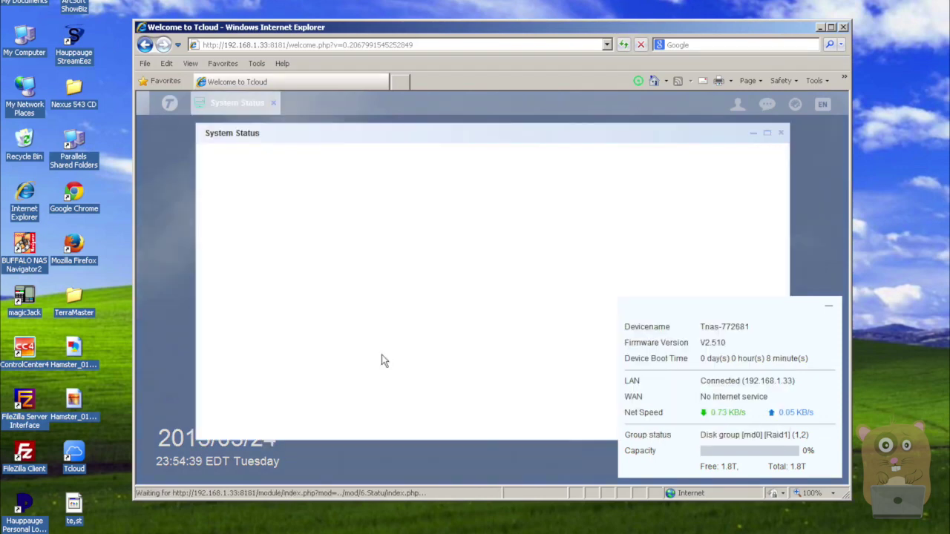
left_click(828, 307)
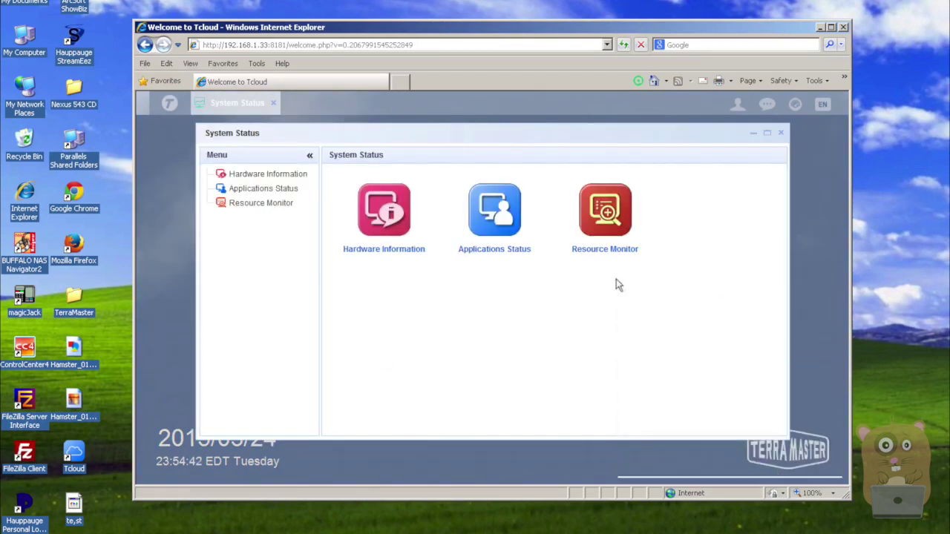
Review Hardware Information, then Applications Status showing Samba, NFS and FTP running
left_click(384, 219)
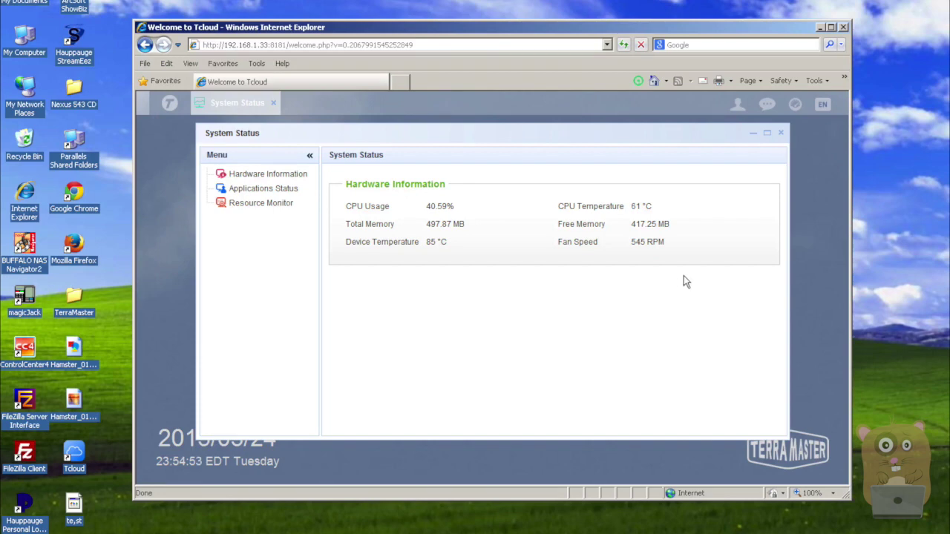
left_click(280, 188)
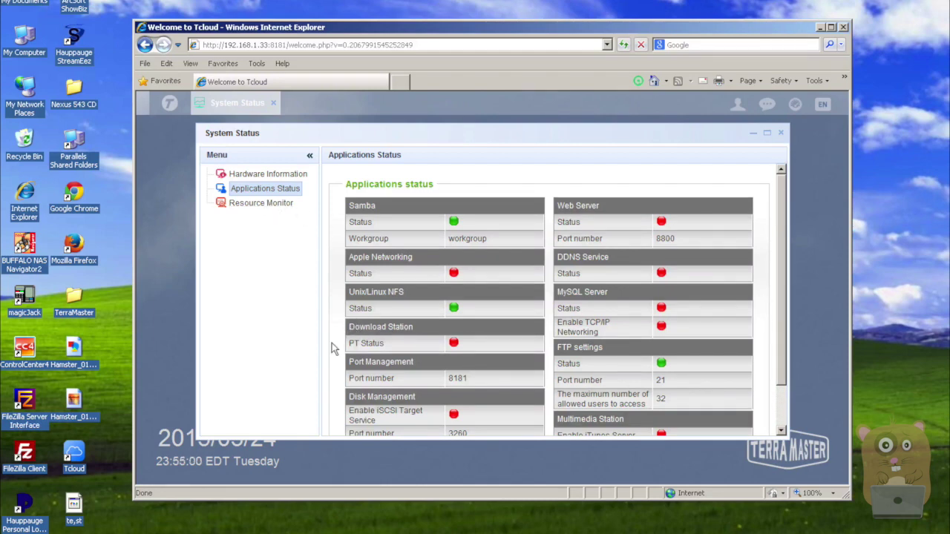
scroll(334, 349, "down", 1)
scroll(334, 349, "up", 1)
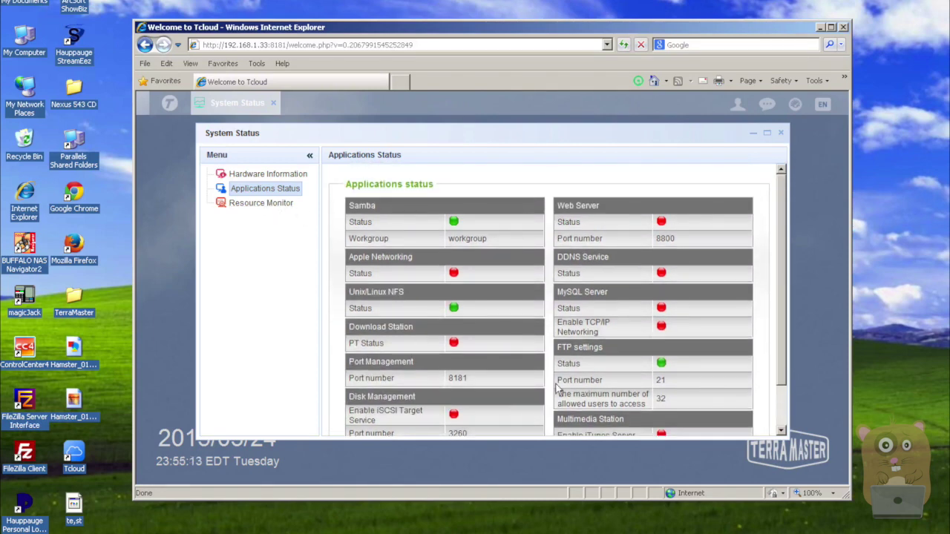
In a maximized Resource Monitor, review memory, Raid1 disk, bandwidth usage and the running process list
left_click(271, 203)
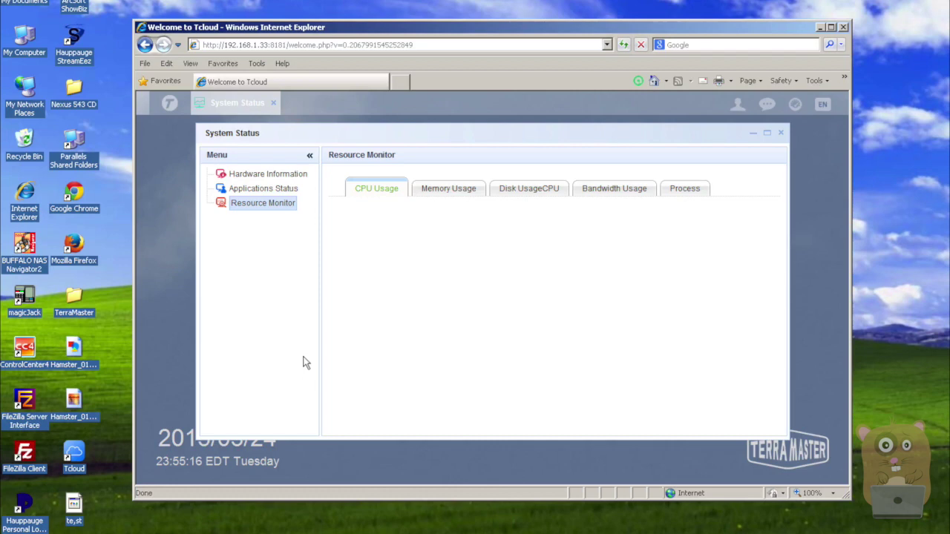
left_click(766, 133)
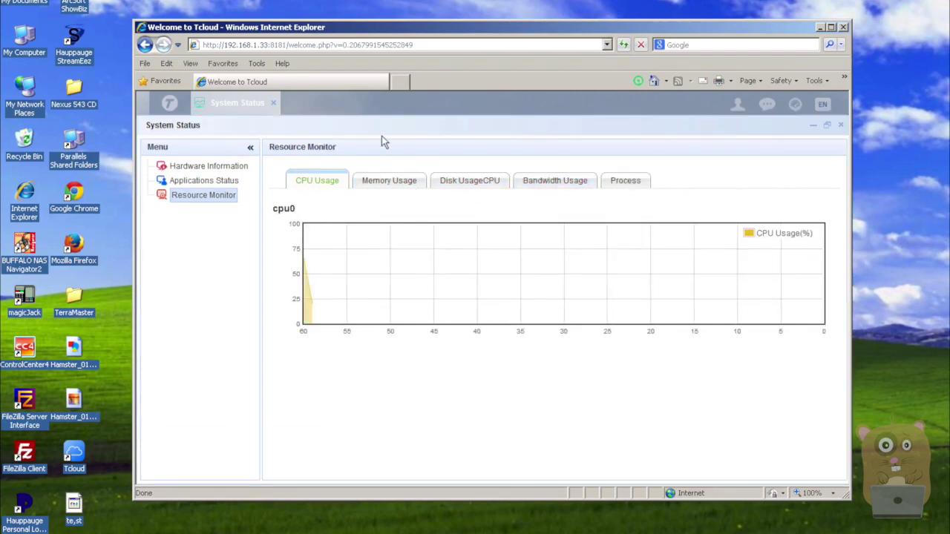
left_click(385, 180)
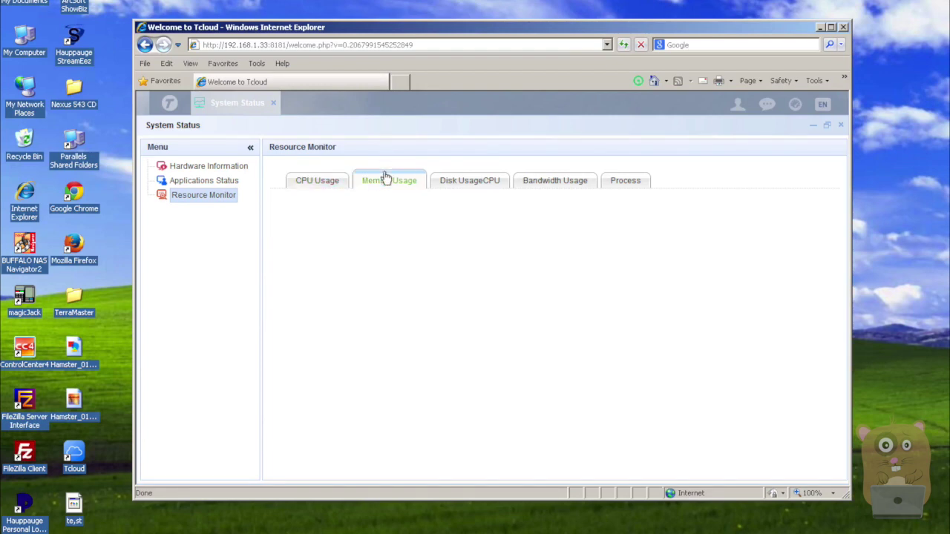
left_click(482, 183)
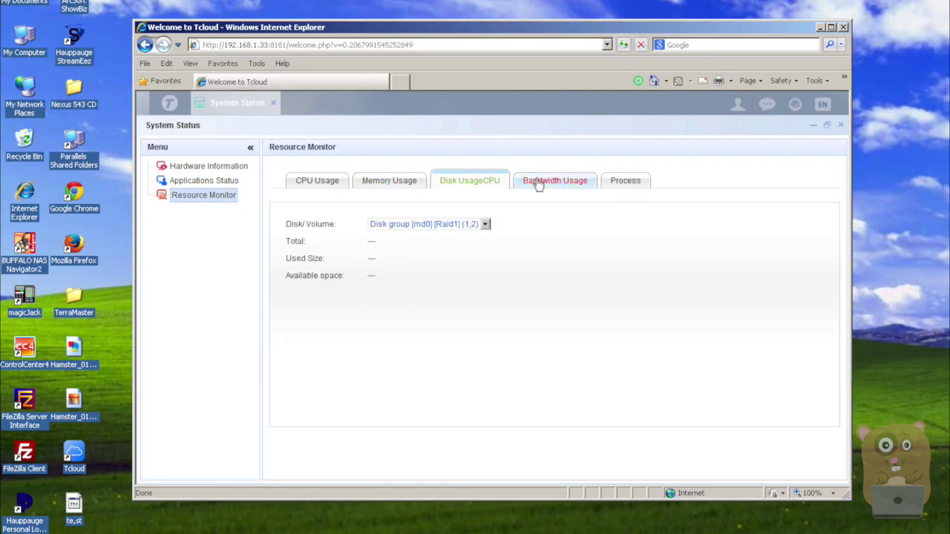
left_click(485, 224)
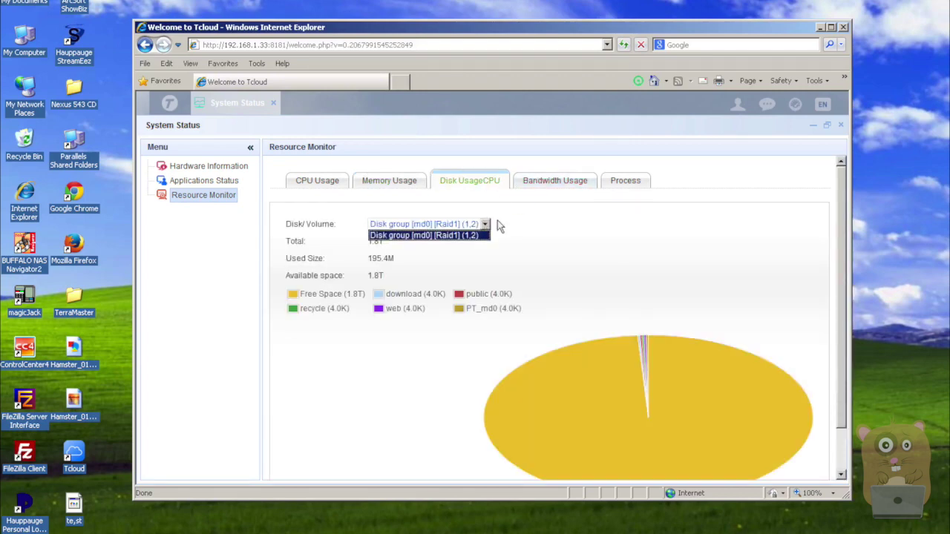
left_click(497, 221)
left_click(564, 187)
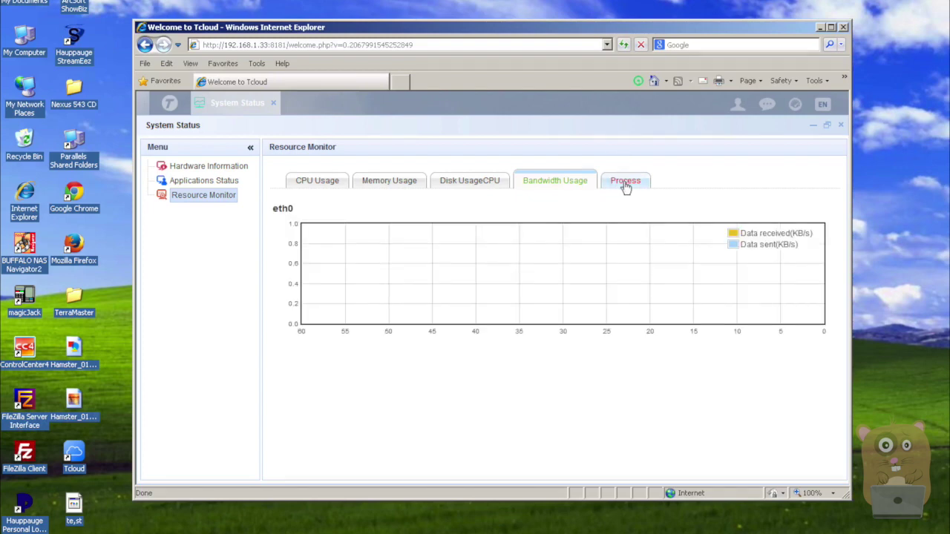
left_click(625, 185)
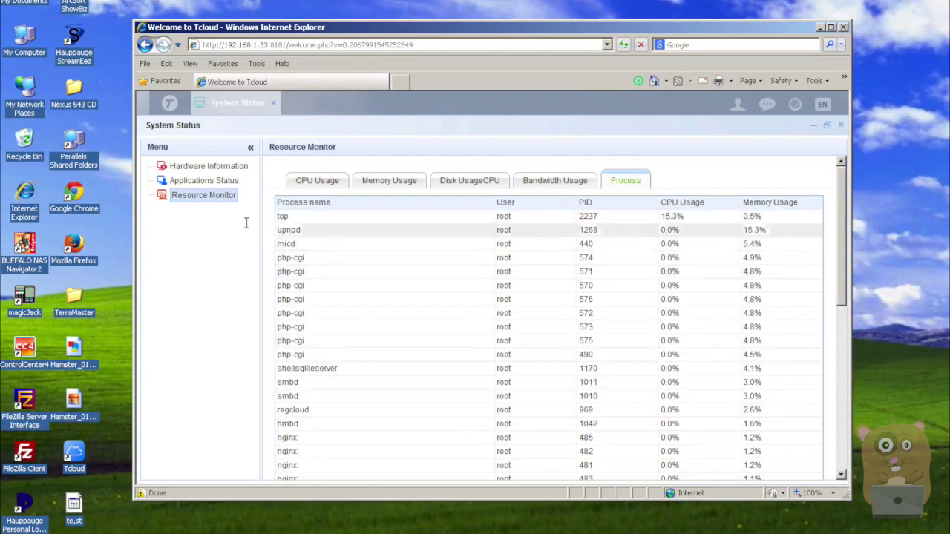
scroll(363, 297, "down", 2)
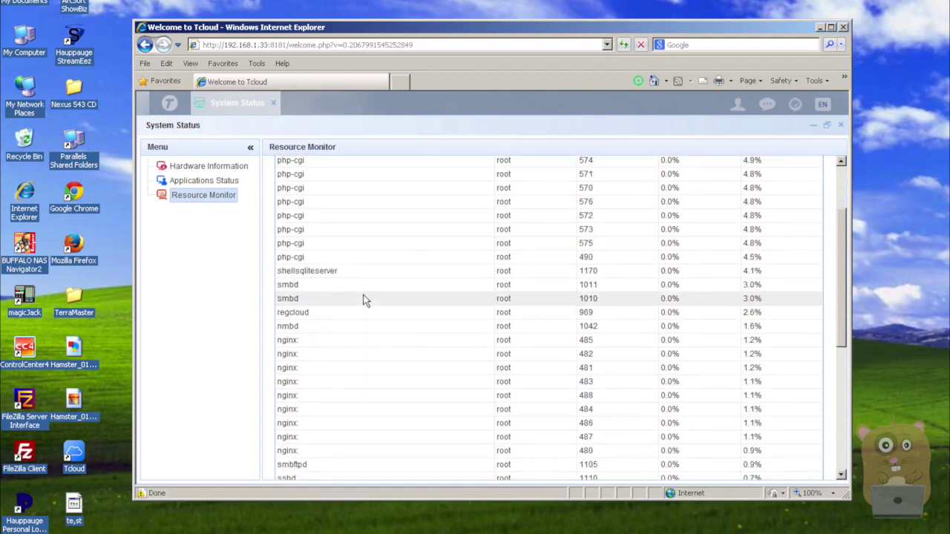
scroll(360, 296, "up", 3)
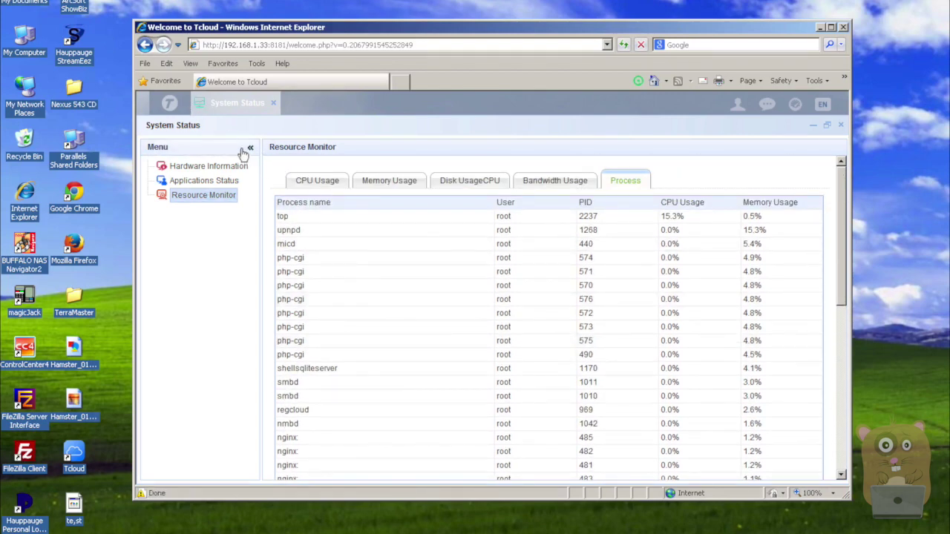
Browse the NAS's public and download folders in a maximized File Manager, then close it
left_click(272, 103)
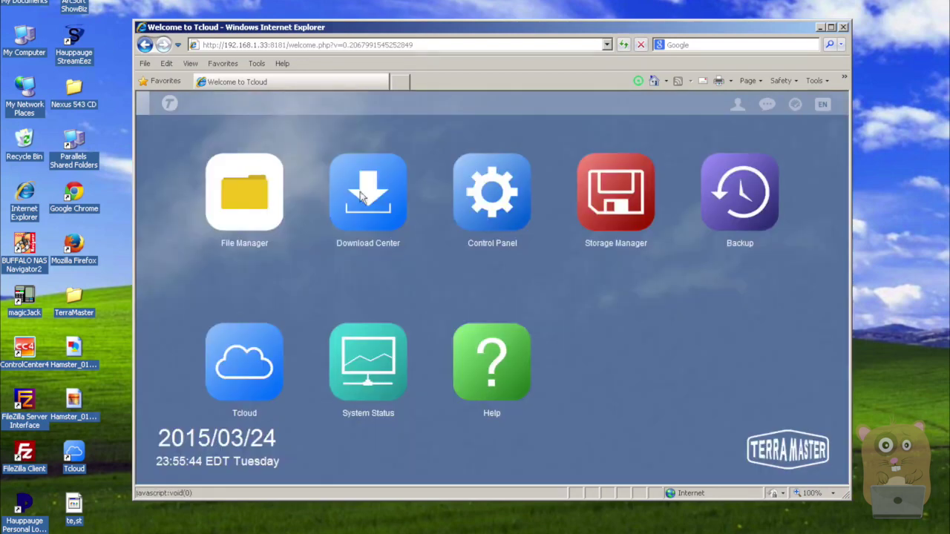
left_click(247, 206)
left_click(767, 137)
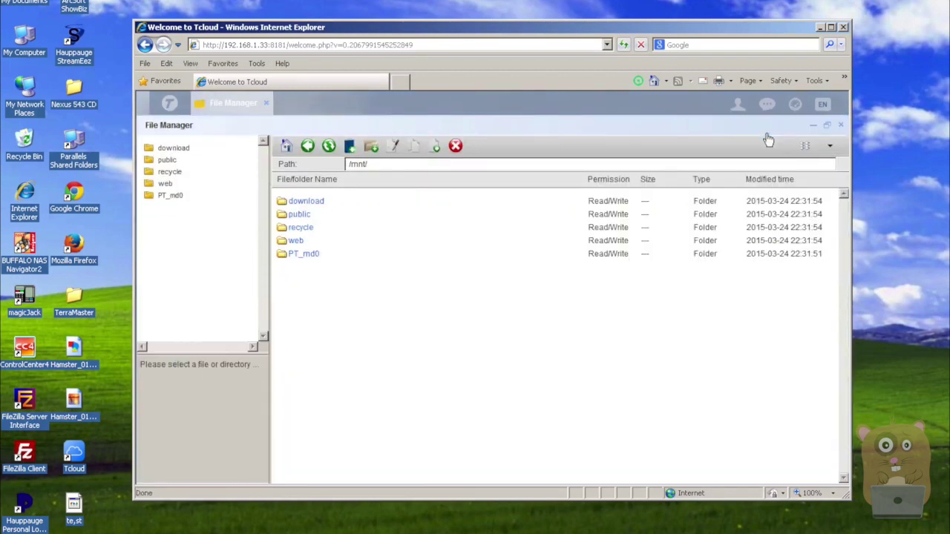
left_click(163, 162)
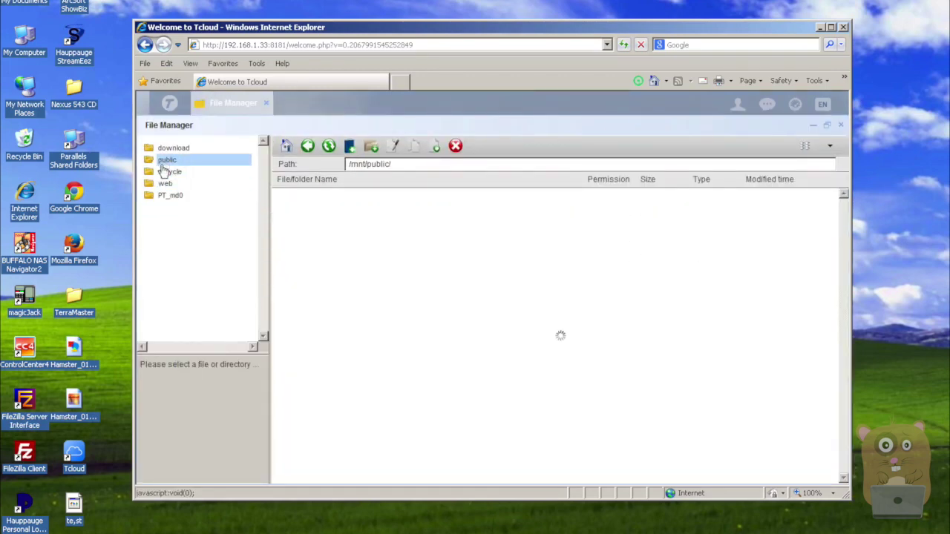
left_click(168, 150)
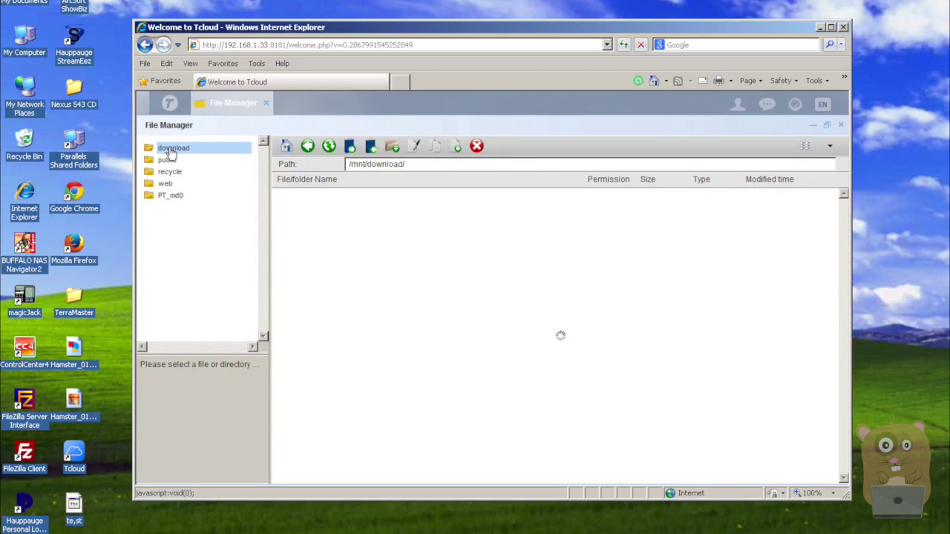
left_click(263, 104)
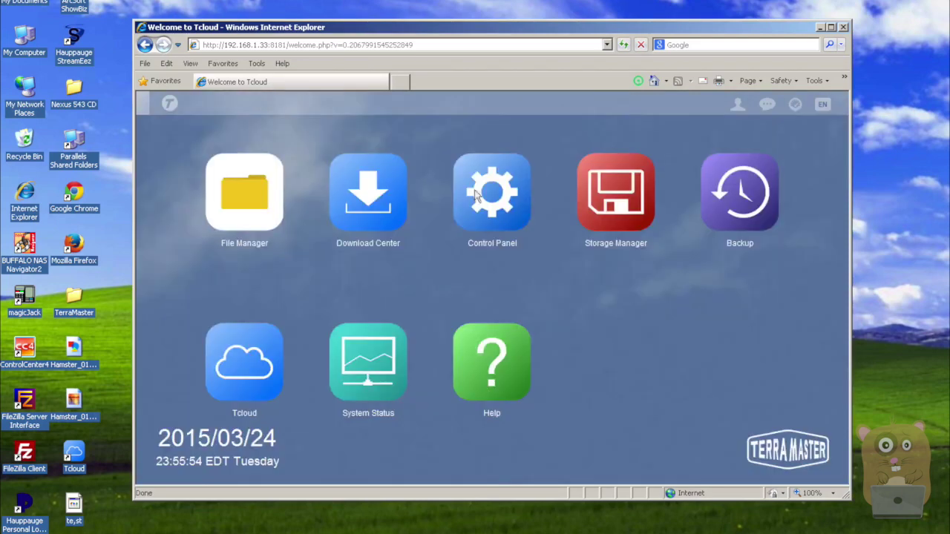
Show the Control Panel's System Setting > Network page, maximized, with eth0's TCP/IP details
left_click(494, 200)
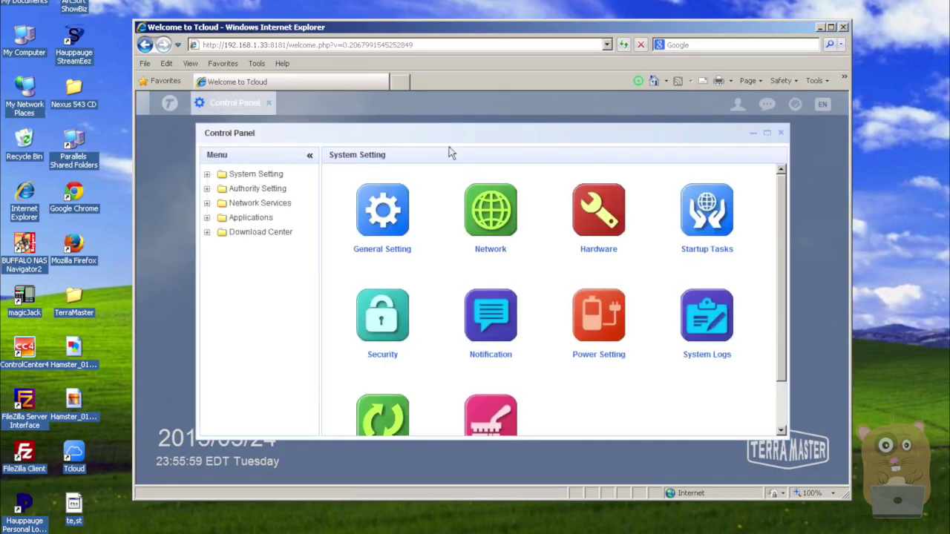
left_click(276, 176)
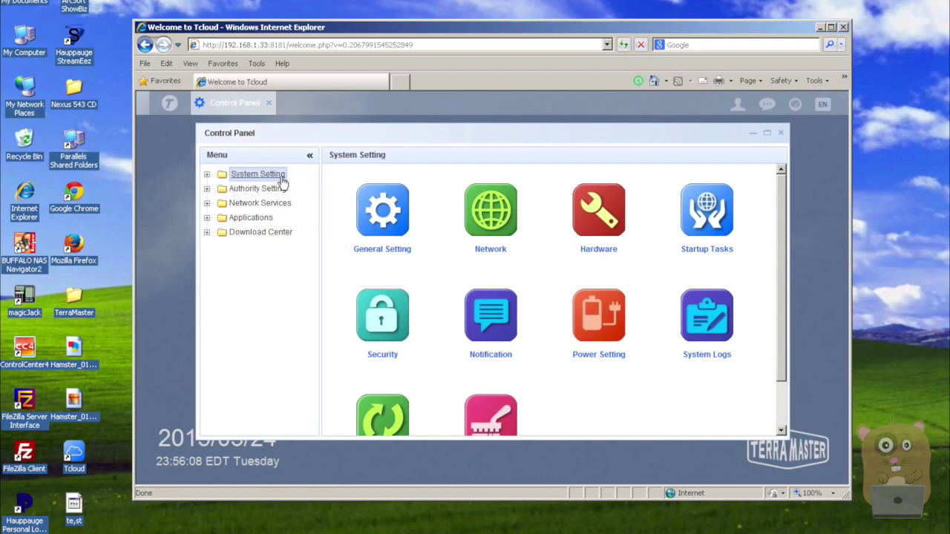
left_click(472, 200)
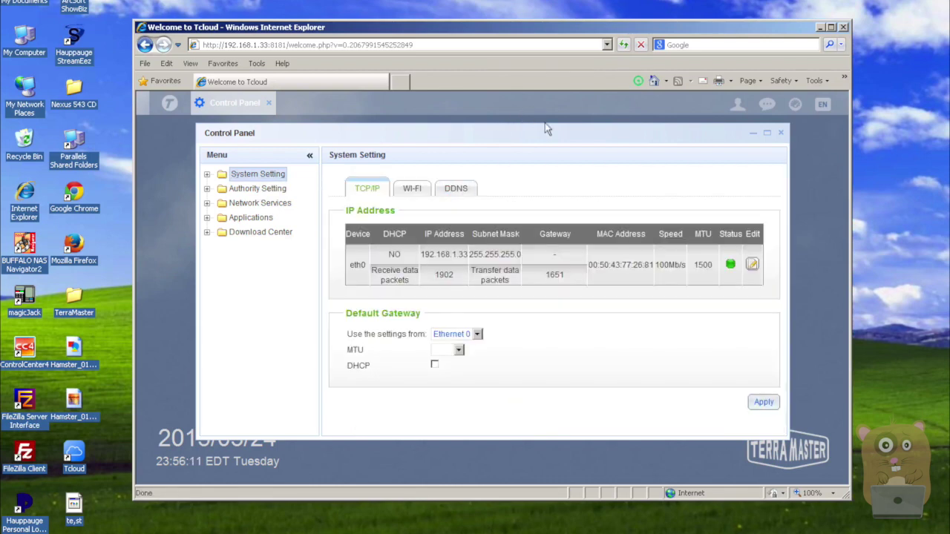
left_click(767, 135)
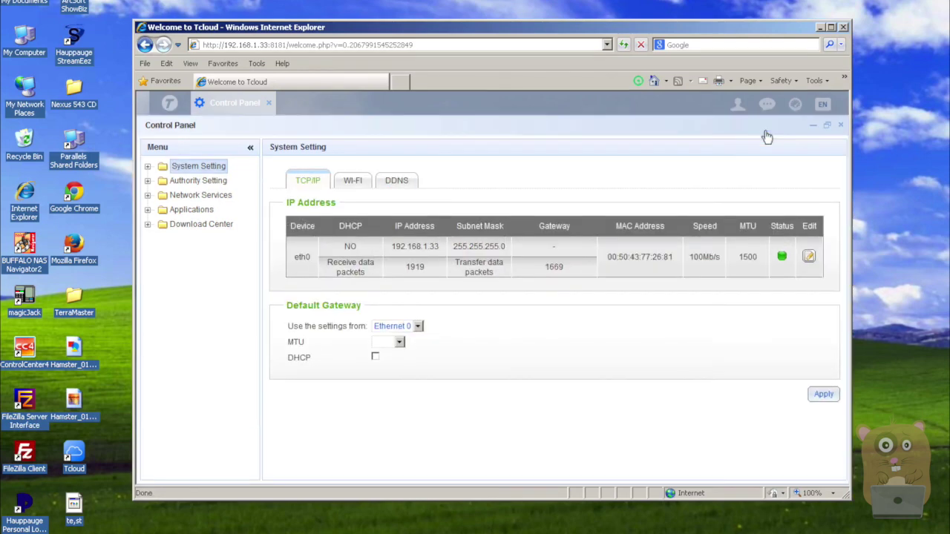
Switch eth0 to static IP 192.168.1.33, adjust the default gateway, apply, and go back home
left_click(807, 256)
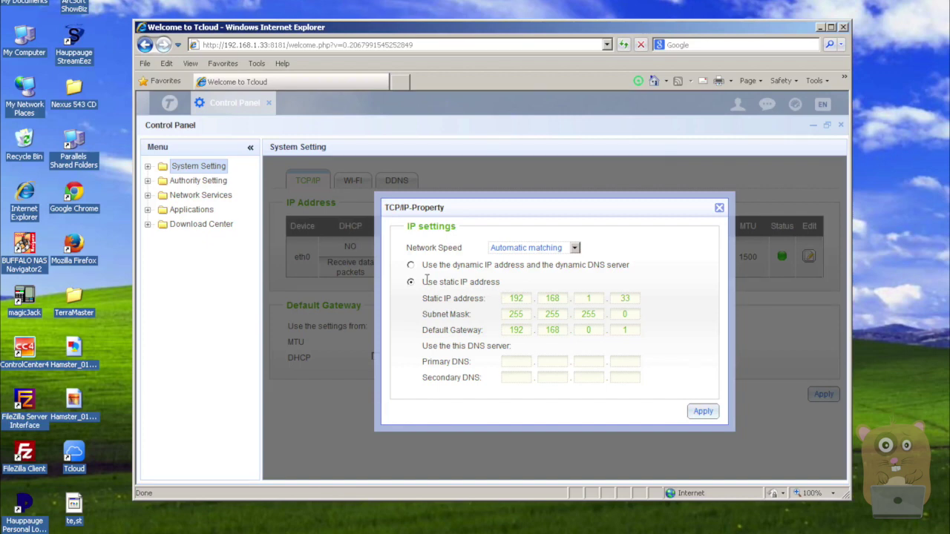
left_click(588, 330)
left_click(702, 411)
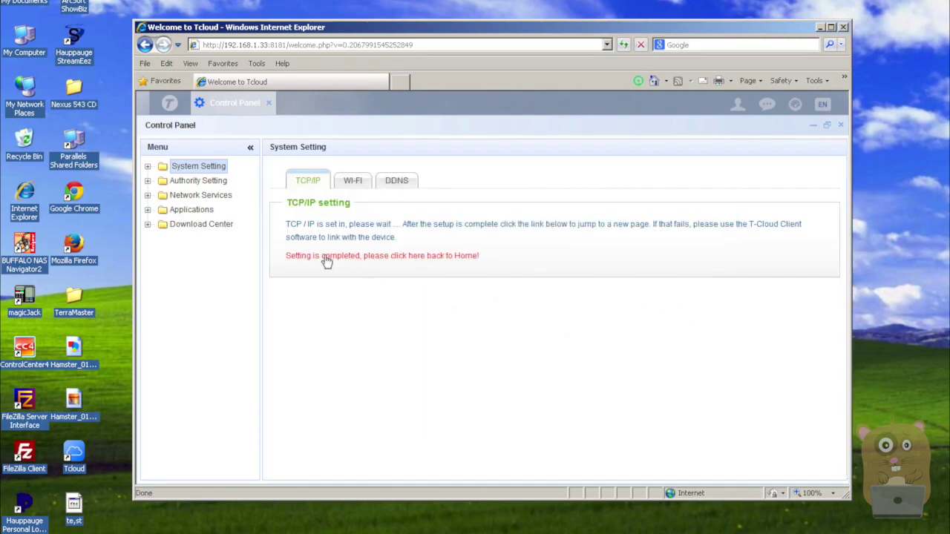
left_click(385, 260)
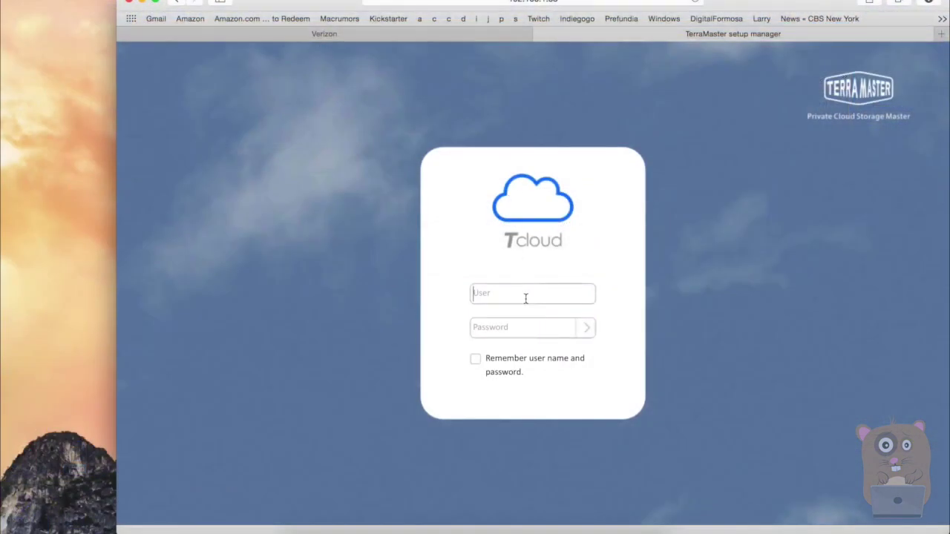
Log in with the admin password, review System Setting's Startup Tasks list, then close Control Panel
type("ad")
type("ad")
left_click(586, 328)
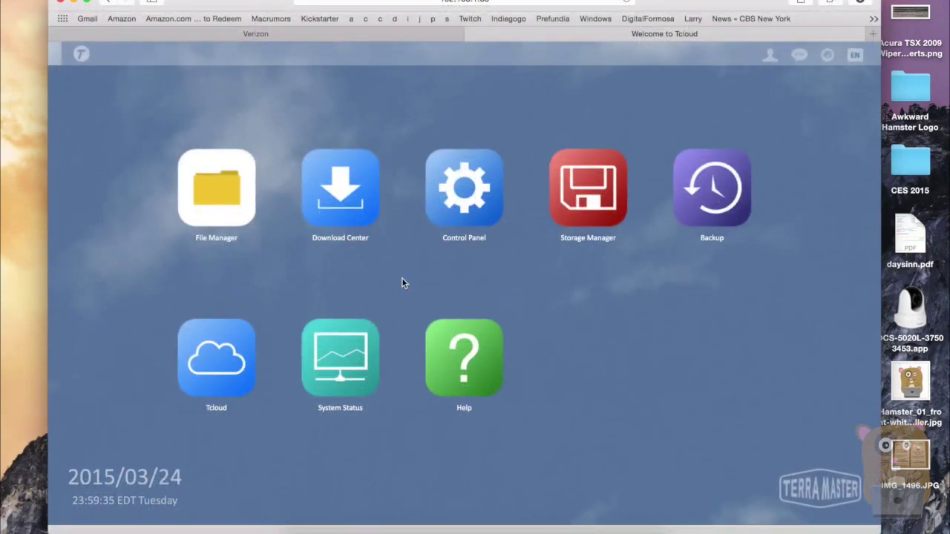
left_click(449, 216)
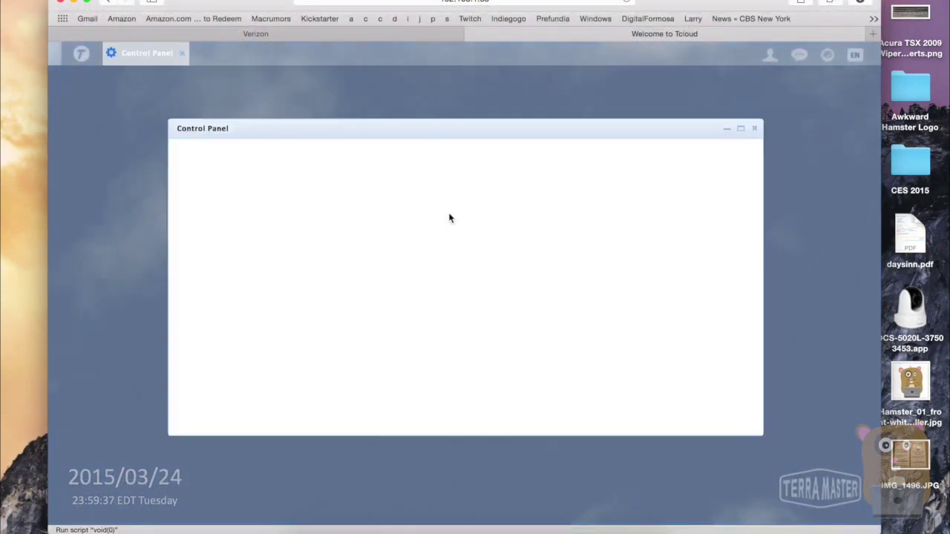
left_click(217, 171)
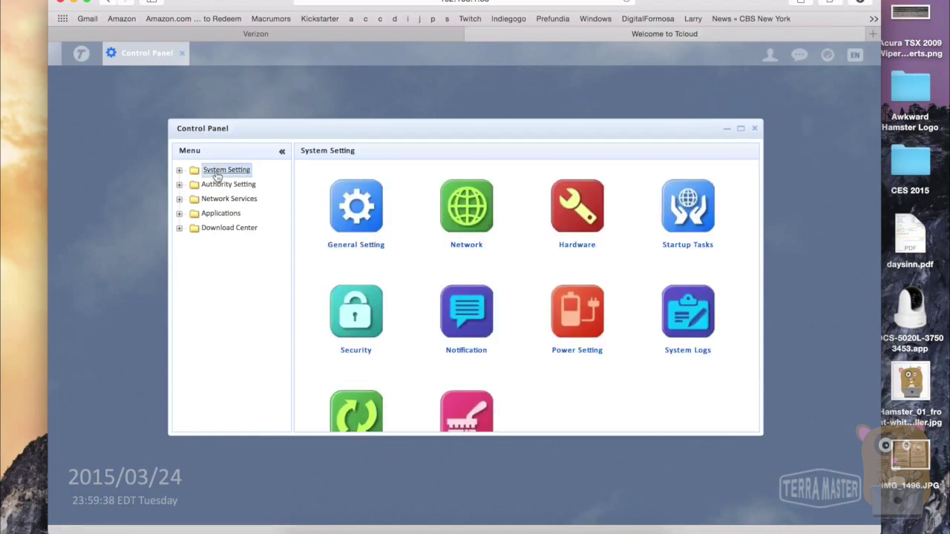
left_click(179, 172)
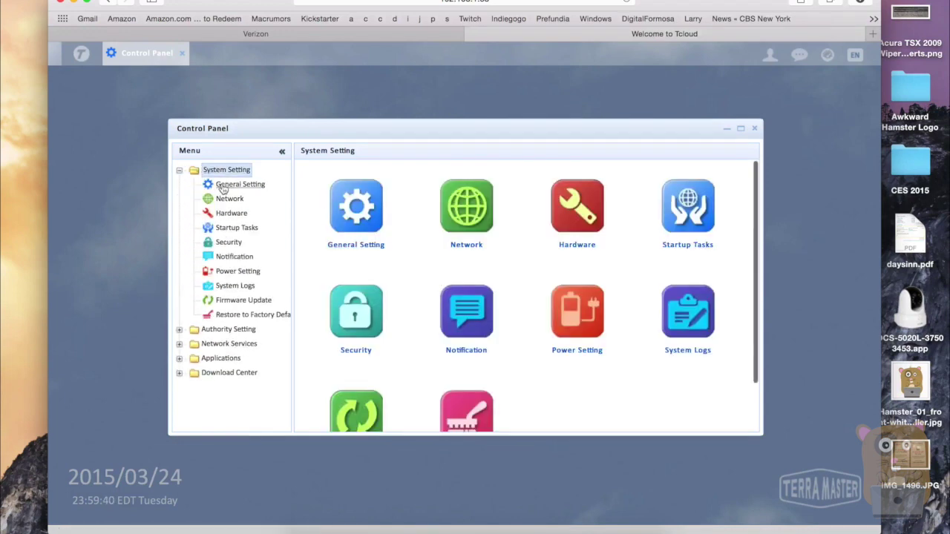
left_click(250, 230)
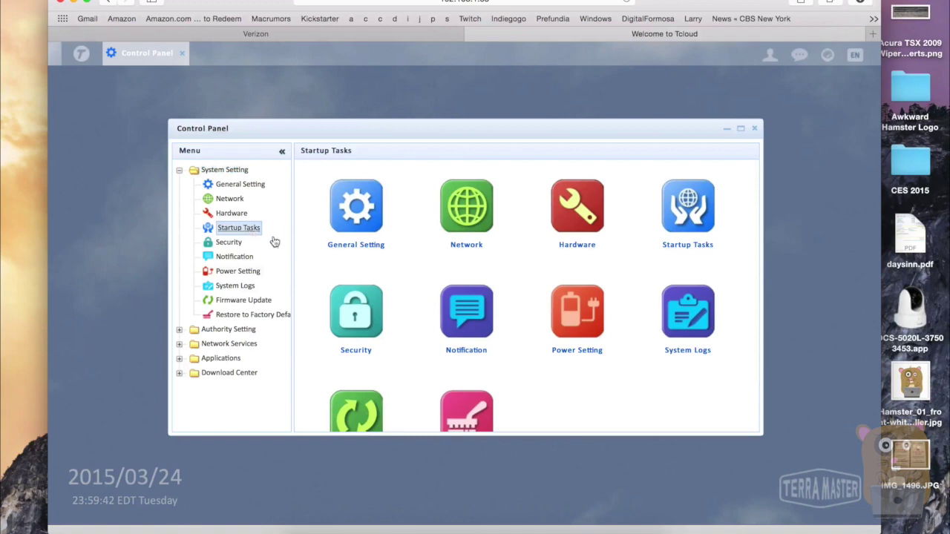
scroll(413, 368, "down", 3)
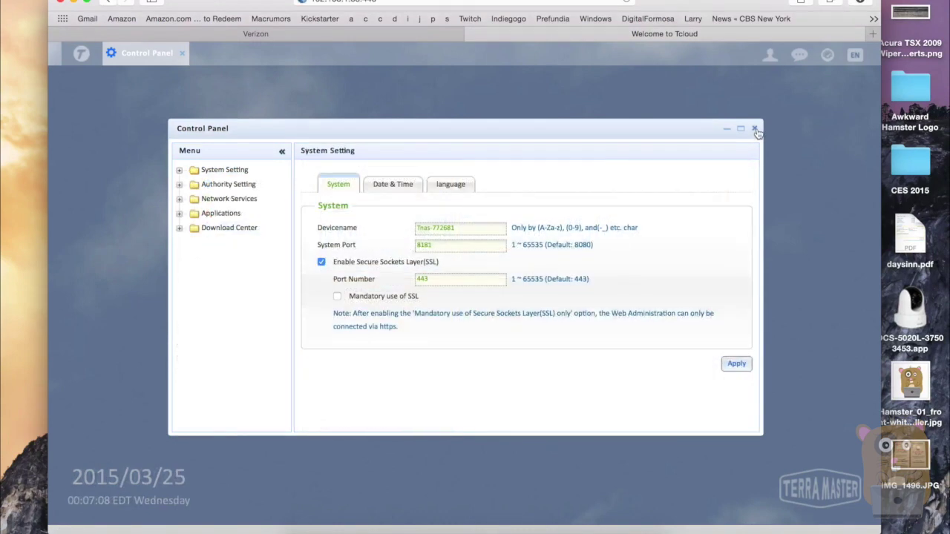
left_click(753, 129)
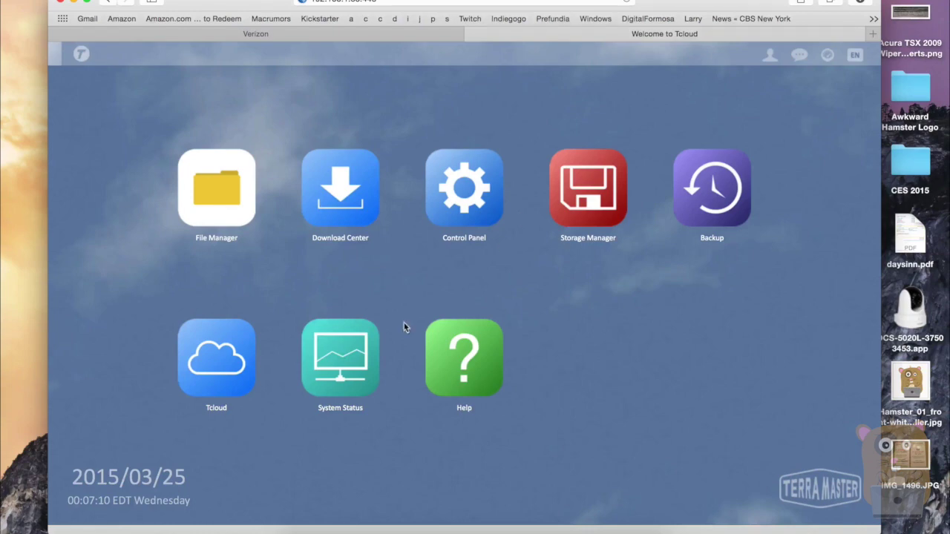
Connect Finder to TNAS-772681 as user admin with the account password, then close Finder
left_click(301, 525)
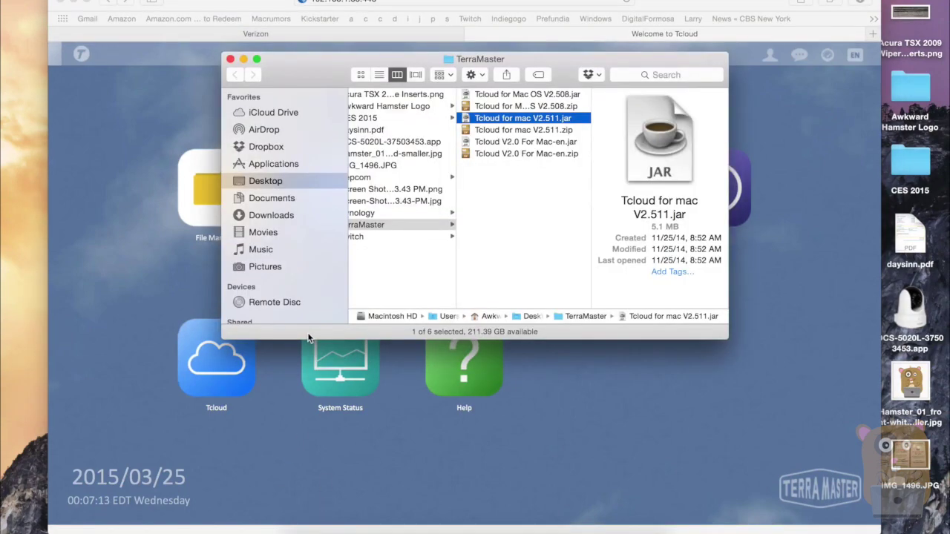
scroll(308, 300, "down", 5)
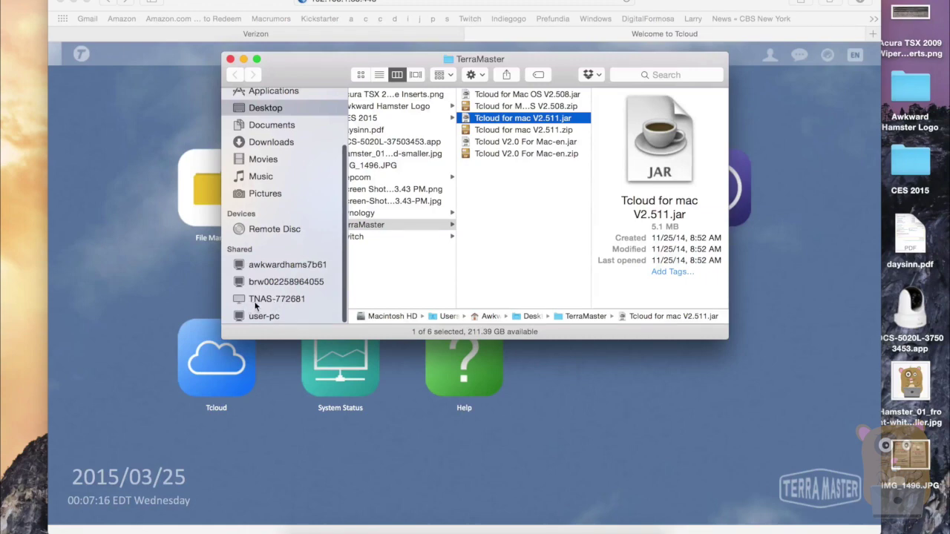
left_click(286, 301)
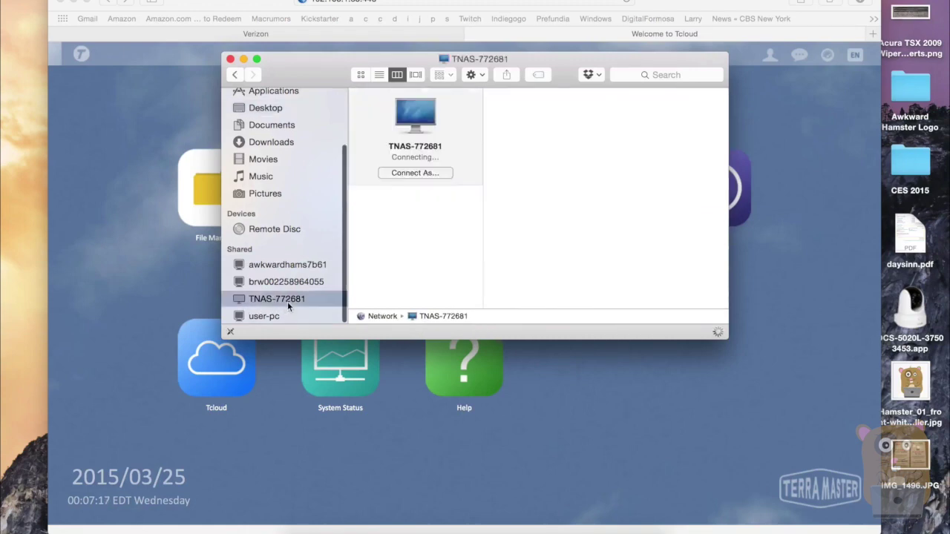
left_click(435, 174)
double_click(507, 181)
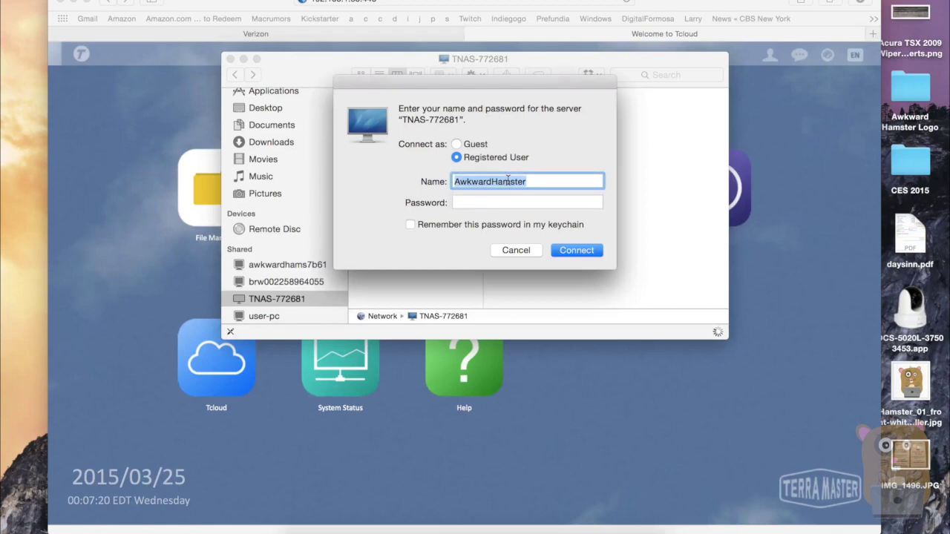
type("admin")
key("Tab")
type("admi")
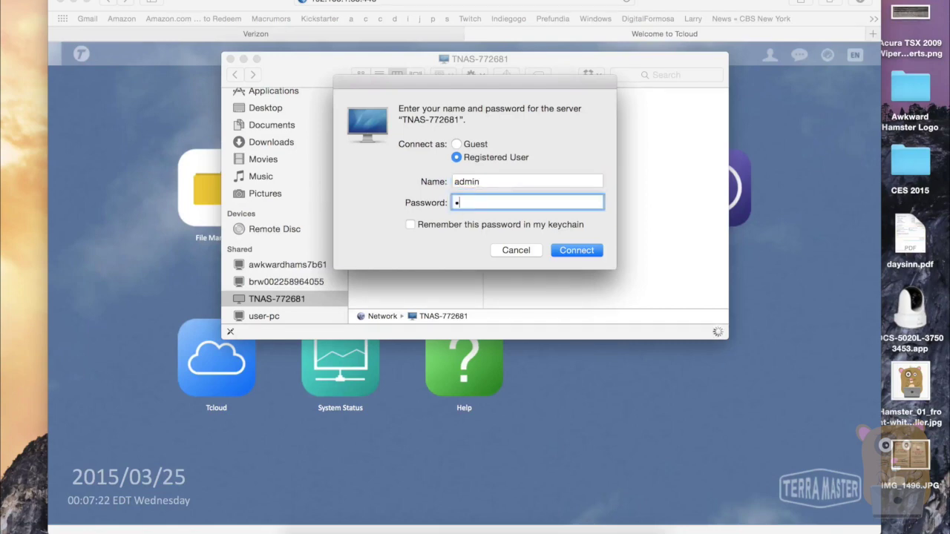
type("n1234")
left_click(577, 252)
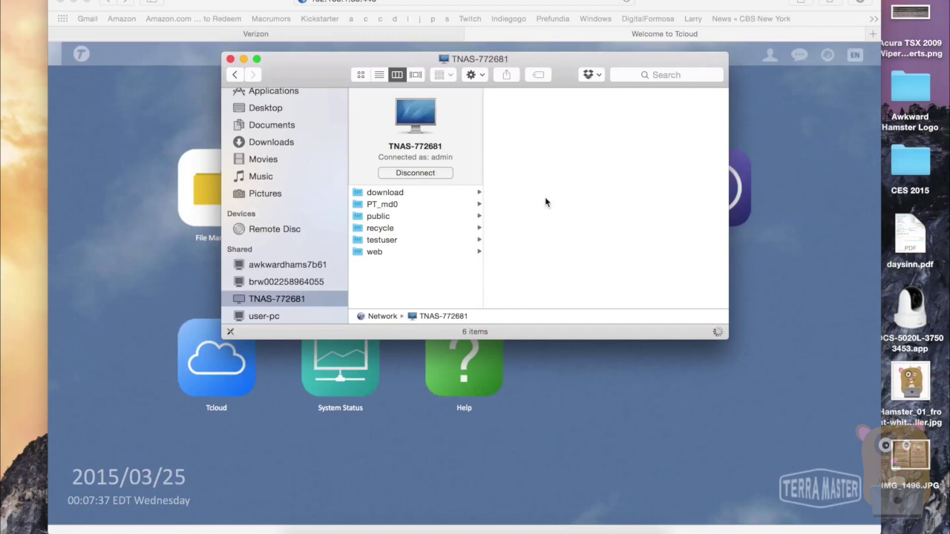
left_click(231, 59)
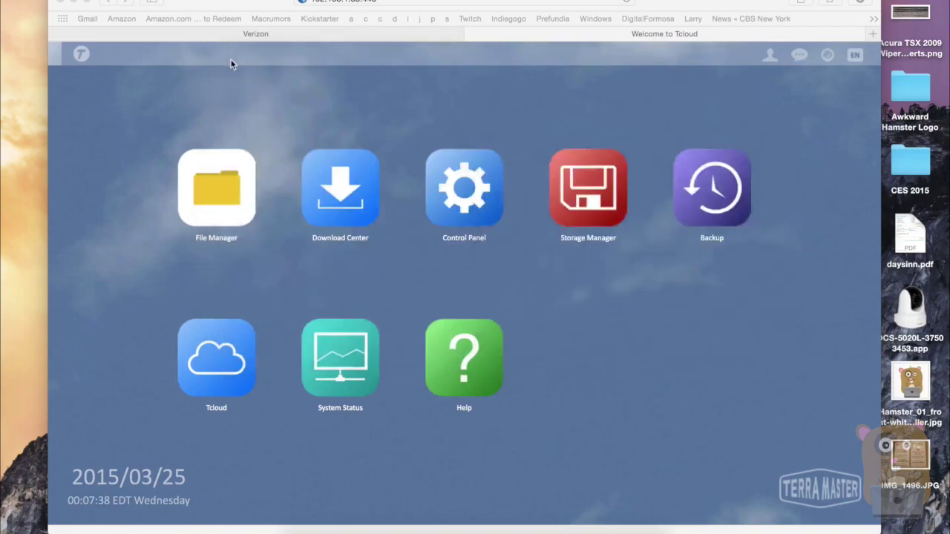